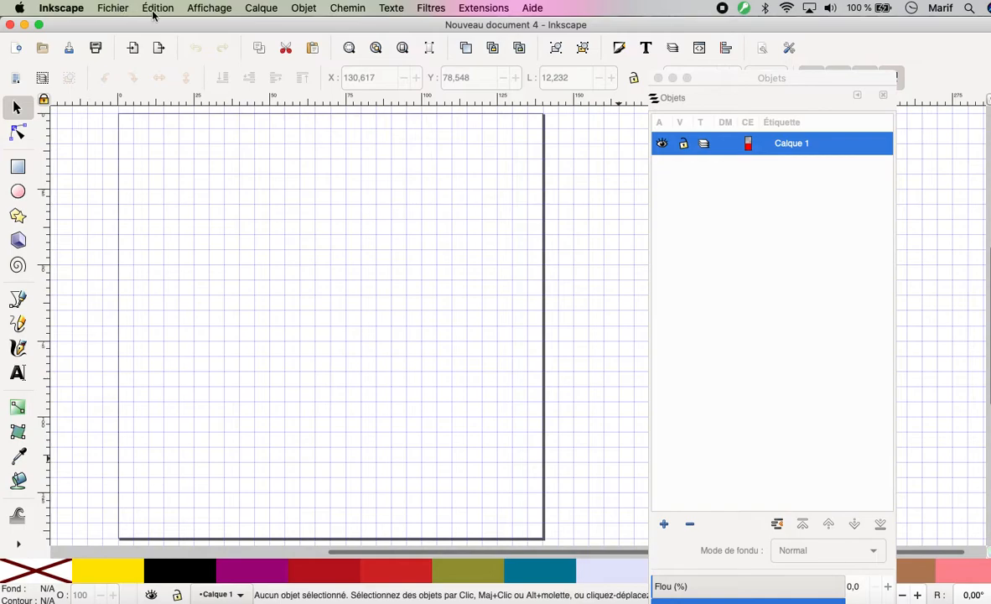
Import tortue.gif as a linked image and move the turtle drawing over the page.
{"action": "left_click", "coordinate": [115, 8]}
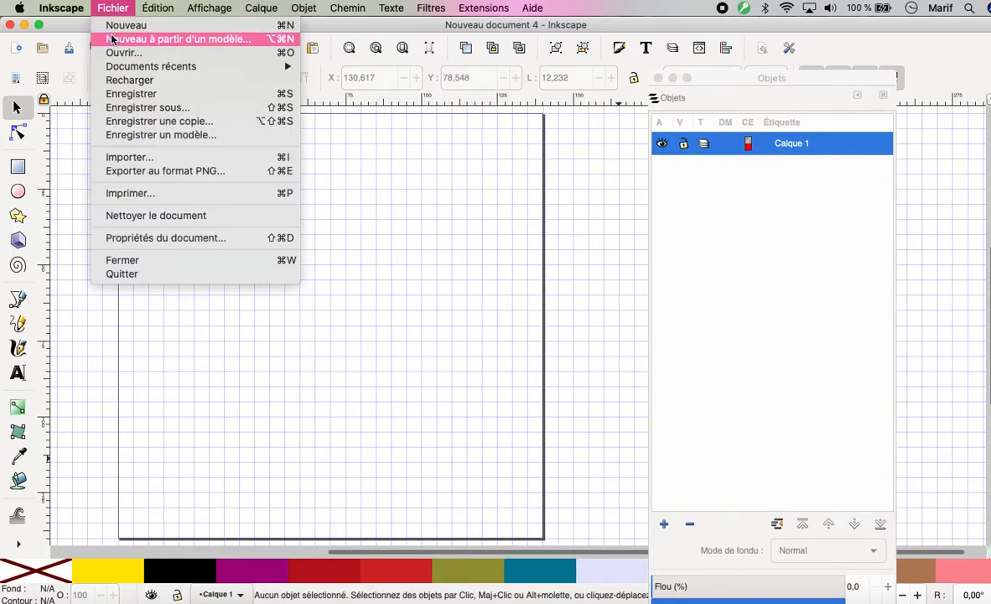
{"action": "left_click", "coordinate": [109, 159]}
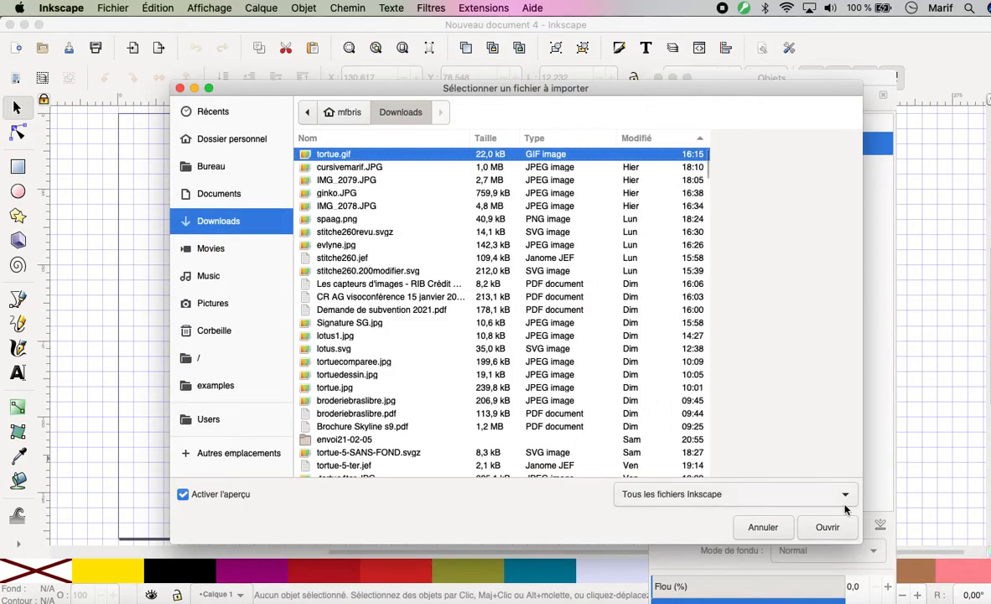
{"action": "left_click", "coordinate": [826, 527]}
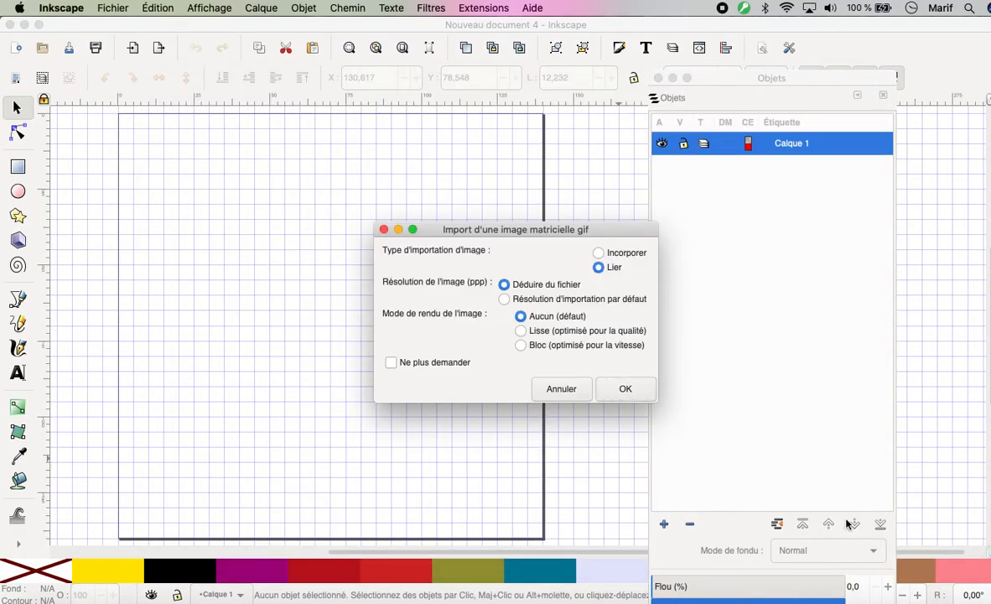
{"action": "left_click", "coordinate": [625, 388]}
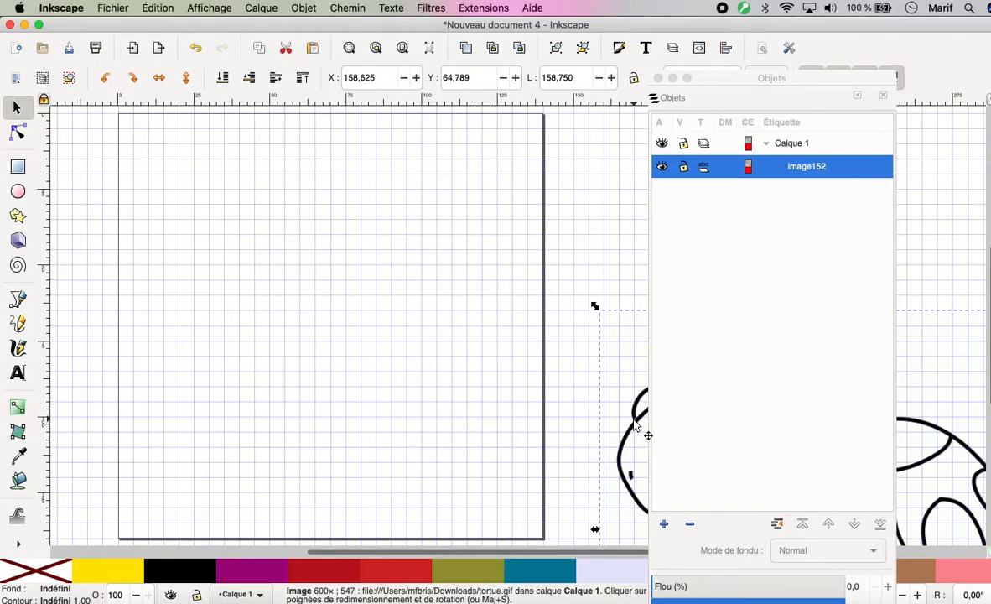
{"action": "left_click_drag", "start_coordinate": [602, 400], "coordinate": [101, 160]}
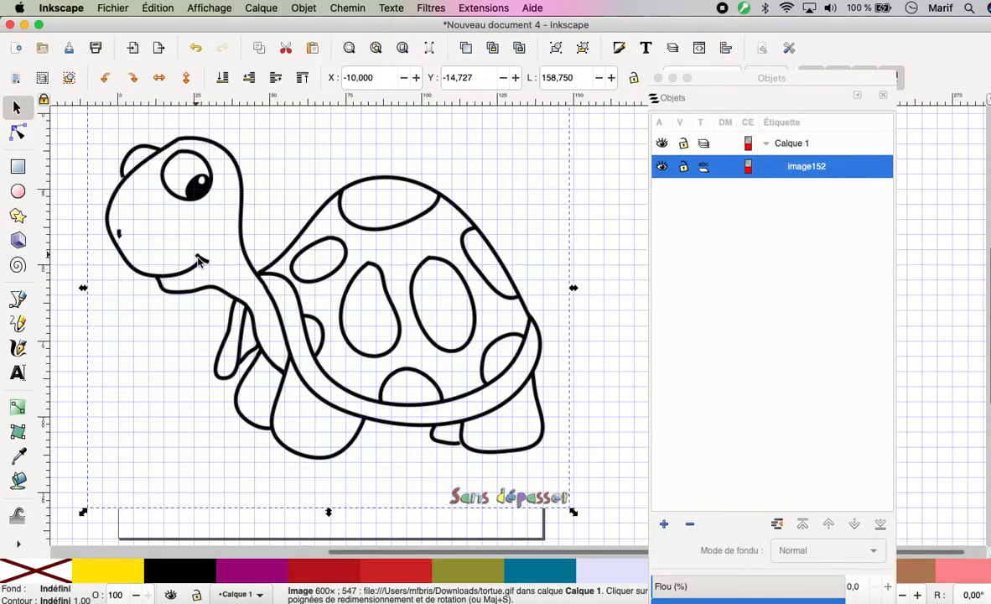
Vectorise the turtle image in a single pass using Traçage Centerline (autotrace) with the preset options, and close the tracing dialog.
{"action": "left_click", "coordinate": [346, 8]}
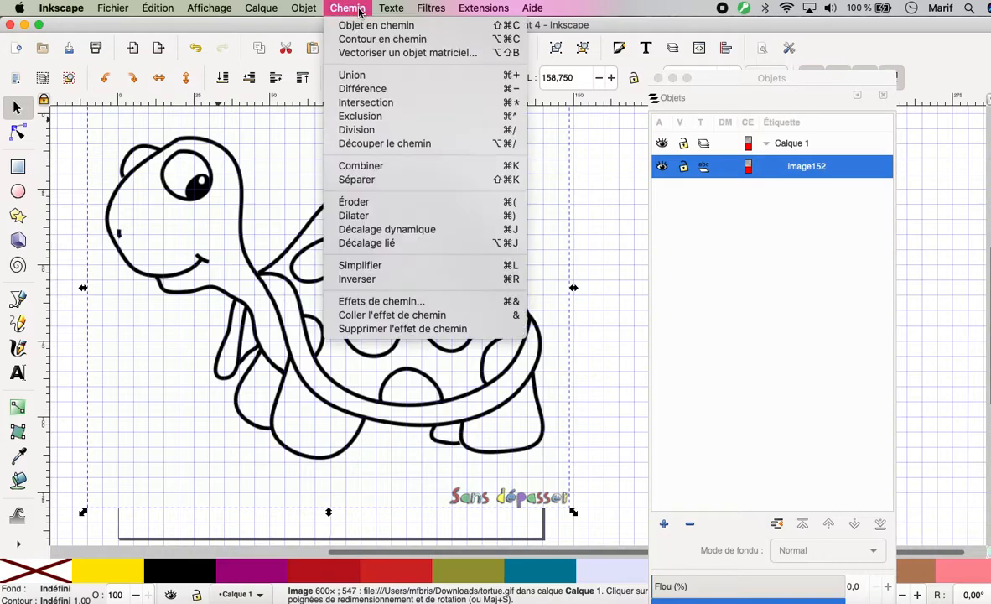
{"action": "left_click", "coordinate": [327, 60]}
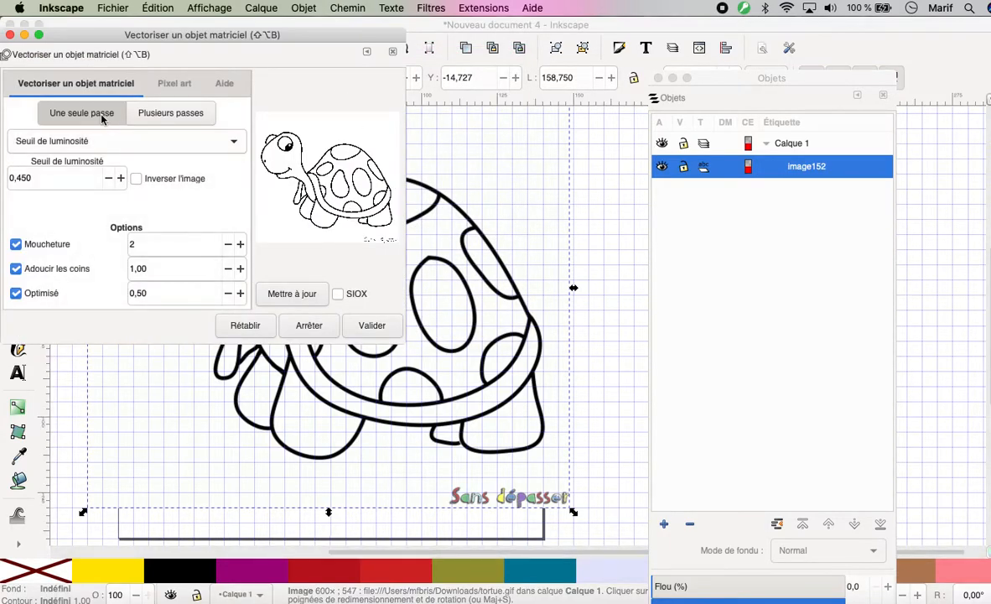
{"action": "left_click", "coordinate": [224, 148]}
{"action": "left_click", "coordinate": [146, 141]}
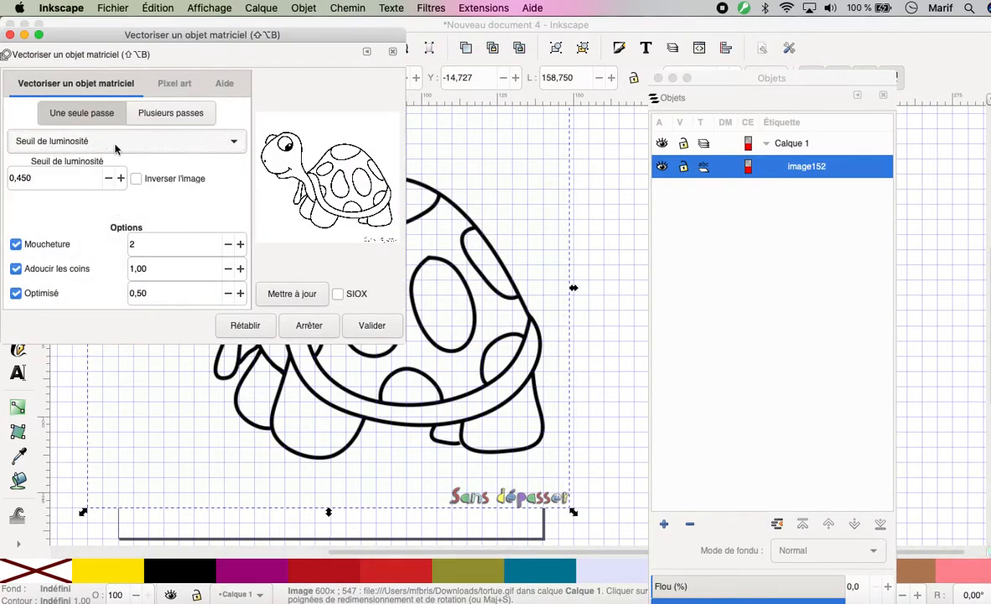
{"action": "left_click", "coordinate": [228, 146]}
{"action": "left_click", "coordinate": [100, 160]}
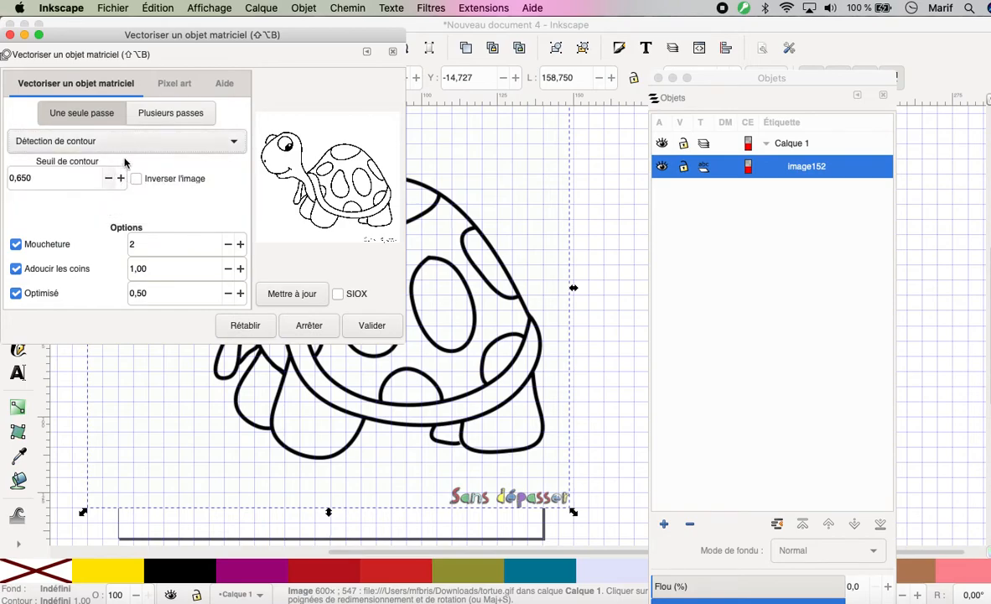
{"action": "left_click", "coordinate": [216, 142]}
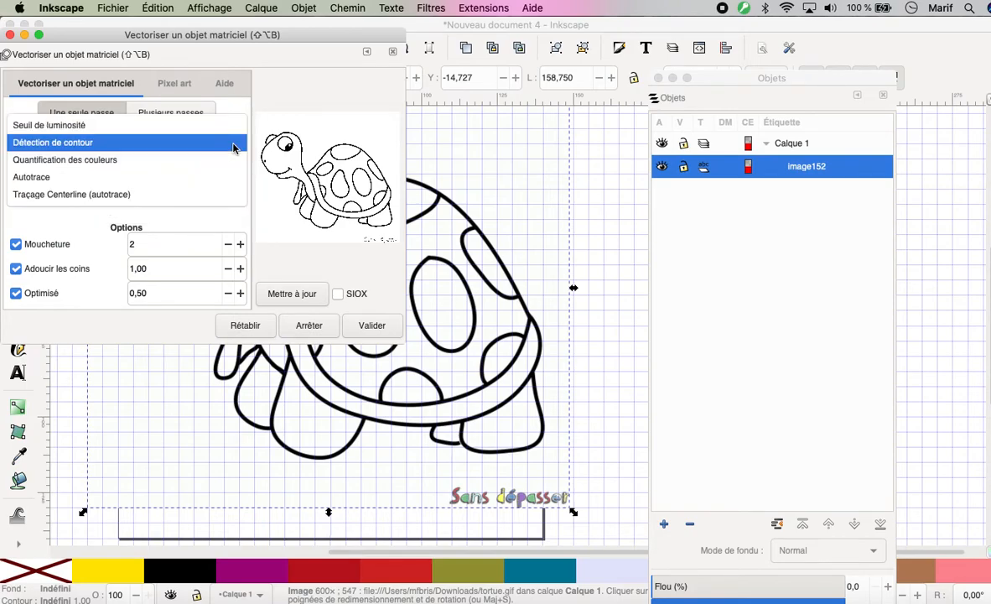
{"action": "left_click", "coordinate": [103, 193]}
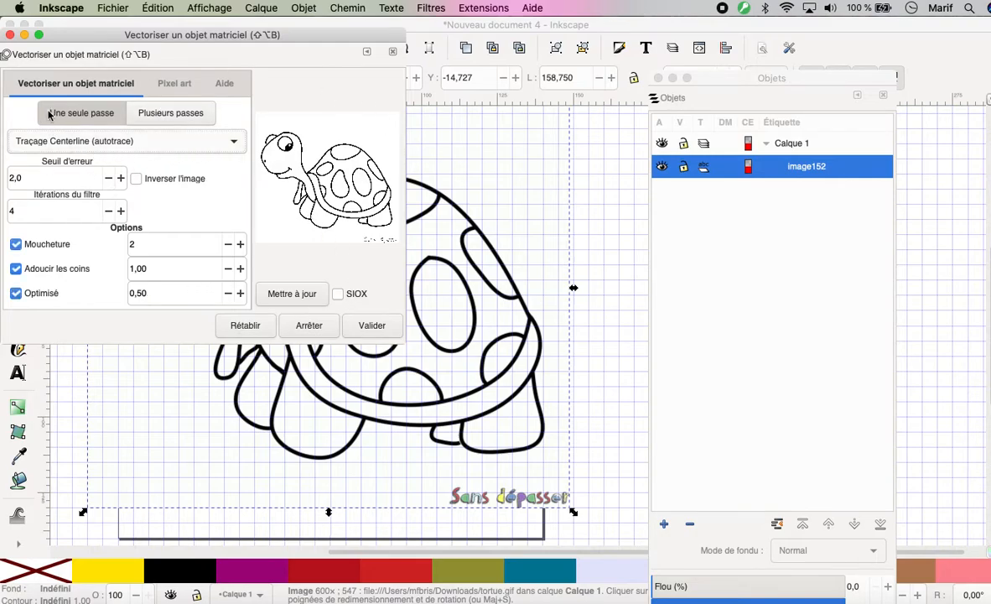
{"action": "left_click", "coordinate": [293, 295]}
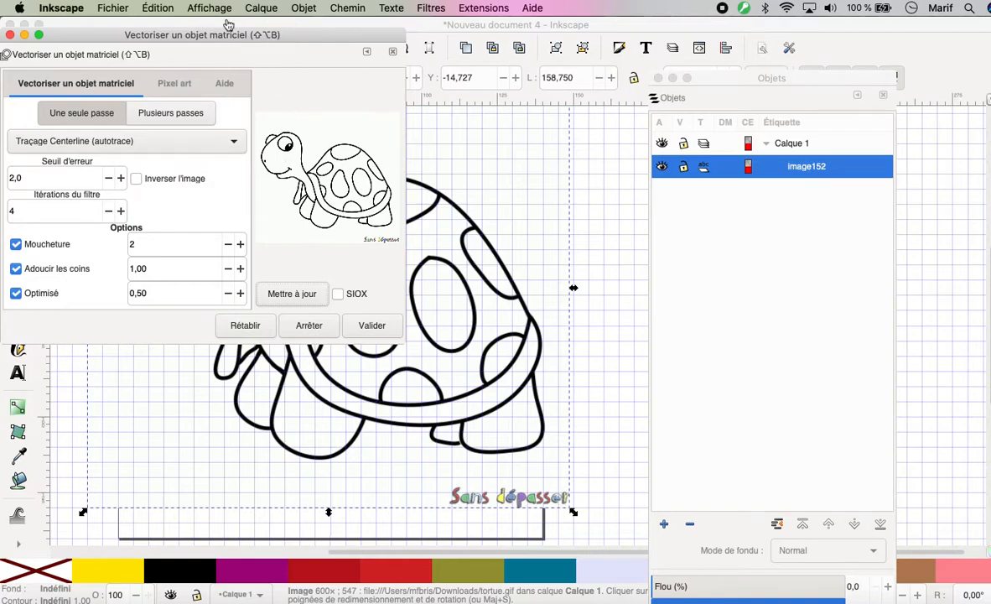
{"action": "left_click", "coordinate": [372, 327]}
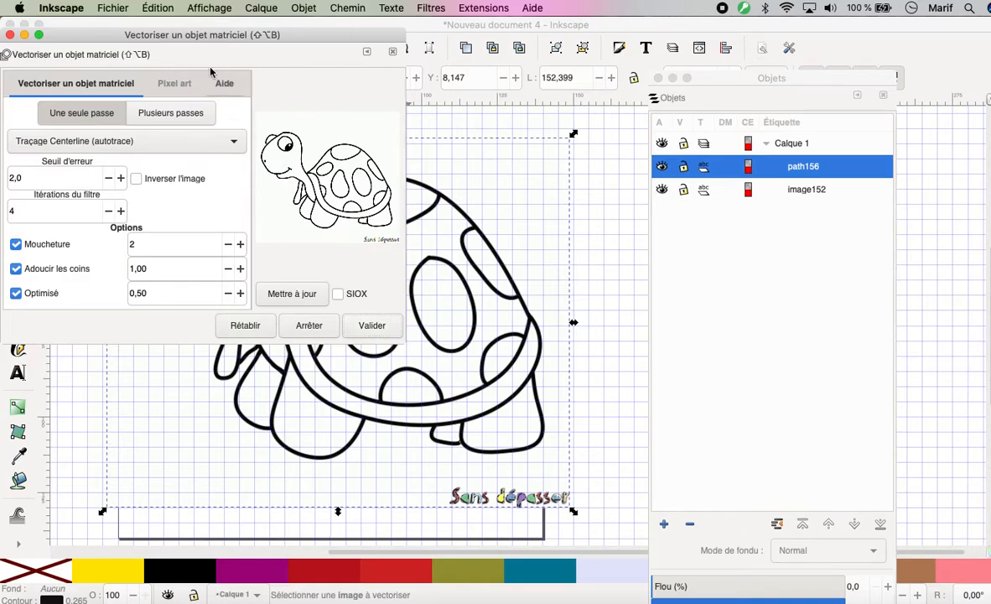
{"action": "left_click", "coordinate": [9, 34]}
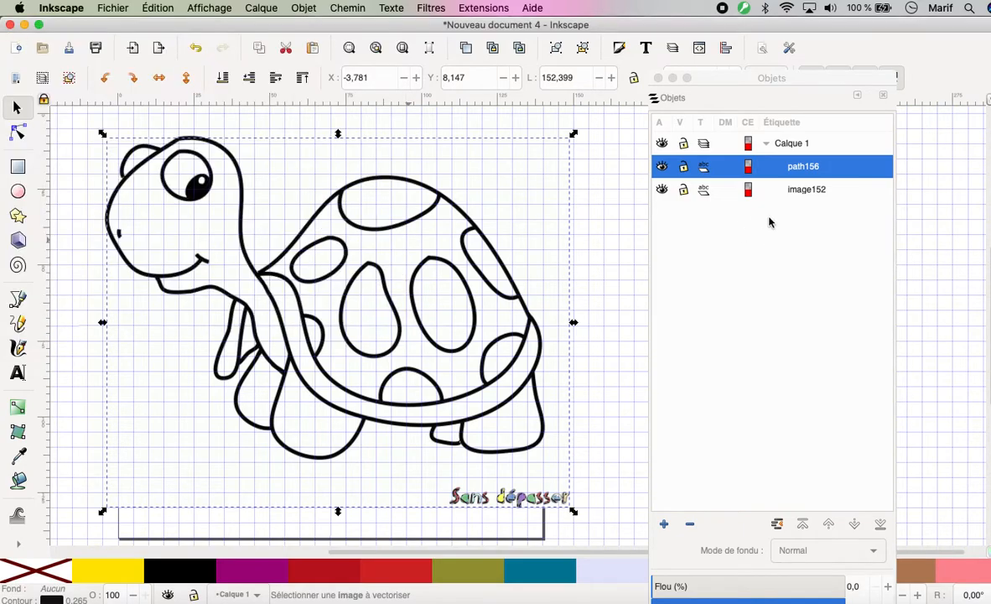
Delete the original bitmap image152 and break the traced turtle path apart into separate paths.
{"action": "left_click", "coordinate": [807, 191]}
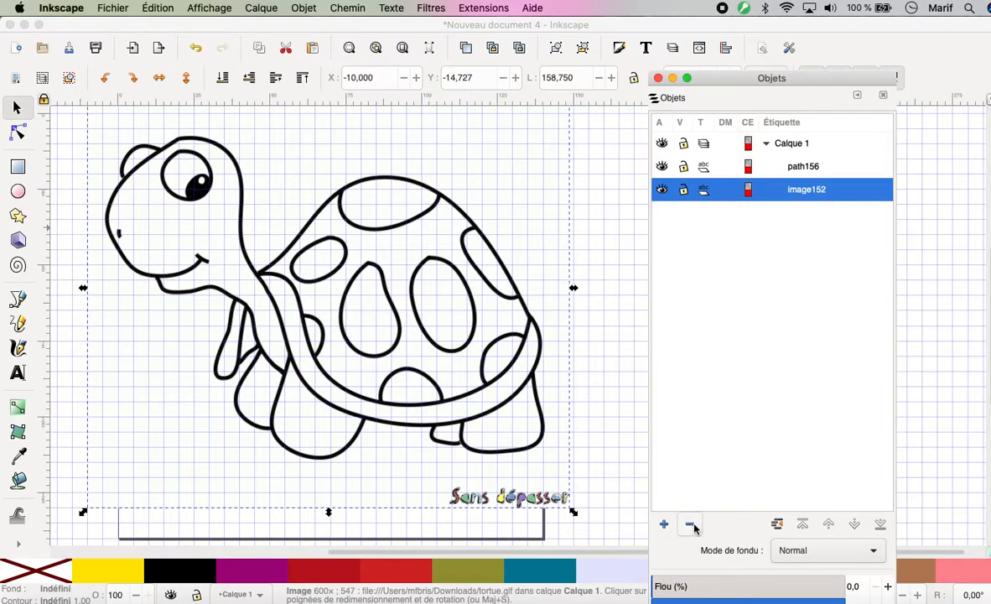
{"action": "left_click", "coordinate": [689, 524]}
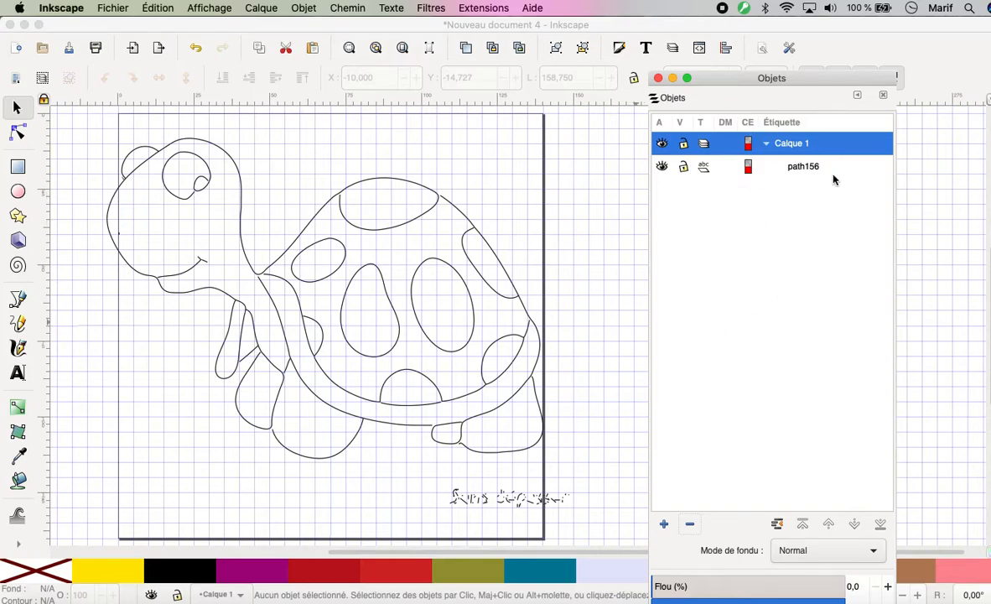
{"action": "left_click", "coordinate": [799, 171]}
{"action": "left_click", "coordinate": [18, 131]}
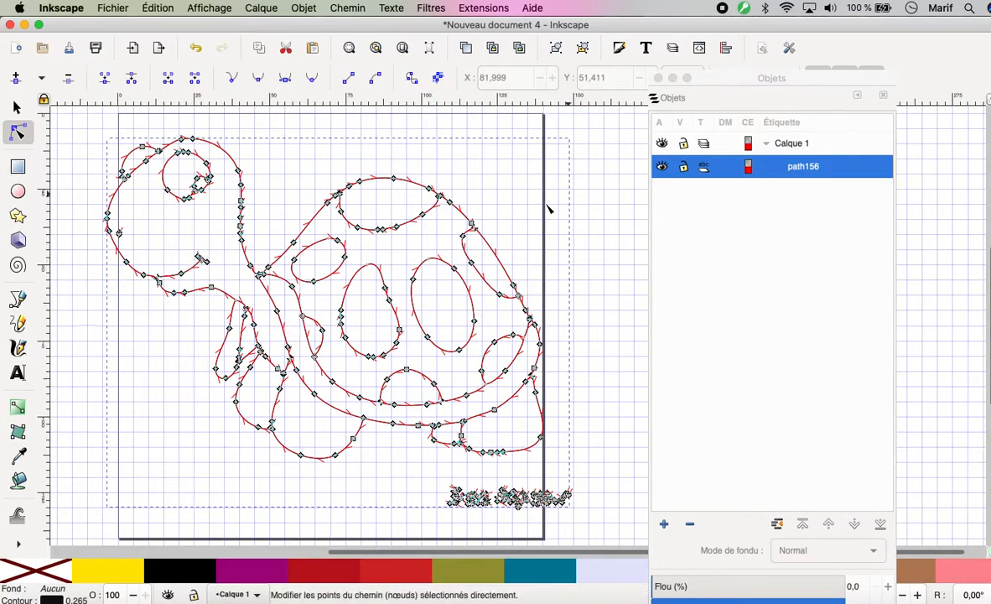
{"action": "left_click", "coordinate": [344, 10]}
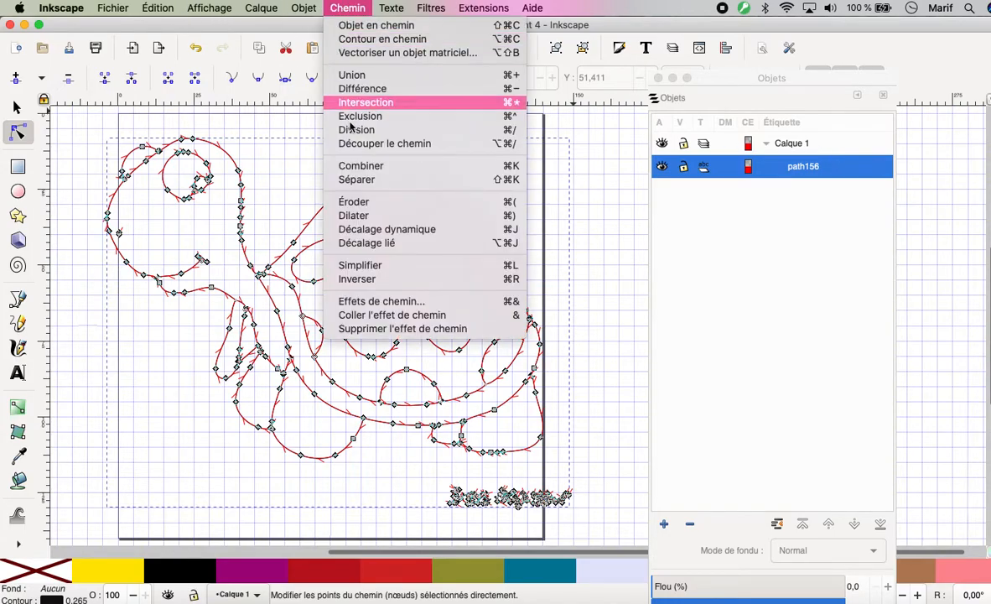
{"action": "left_click", "coordinate": [356, 179]}
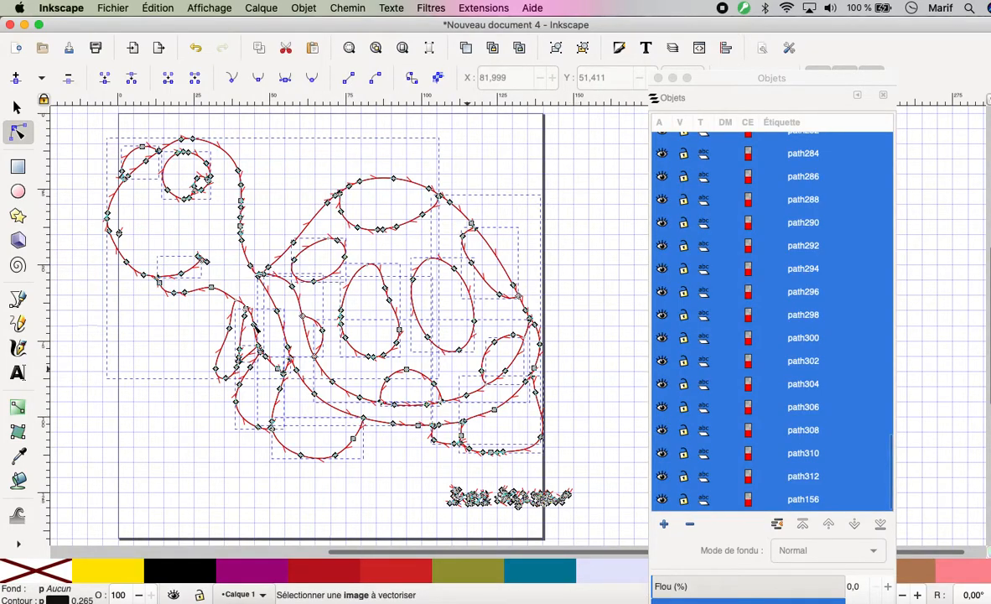
Delete all the traced paths of the "Sans dépasser" lettering below the turtle.
{"action": "left_click", "coordinate": [17, 106]}
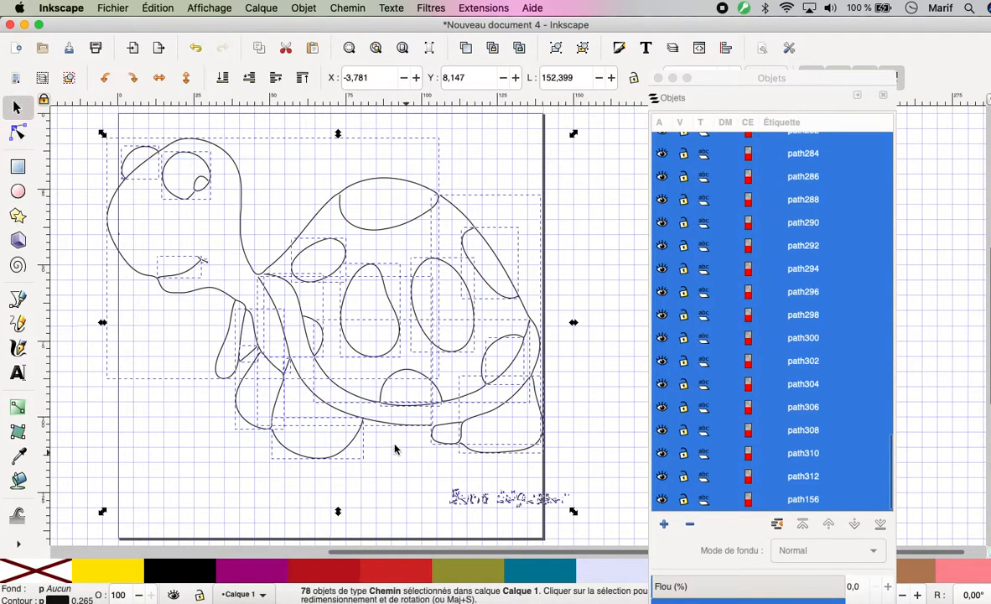
{"action": "left_click", "coordinate": [525, 519]}
{"action": "mouse_move", "coordinate": [413, 473]}
{"action": "left_mouse_down"}
{"action": "mouse_move", "coordinate": [454, 476]}
{"action": "mouse_move", "coordinate": [613, 533]}
{"action": "mouse_move", "coordinate": [611, 519]}
{"action": "left_mouse_up"}
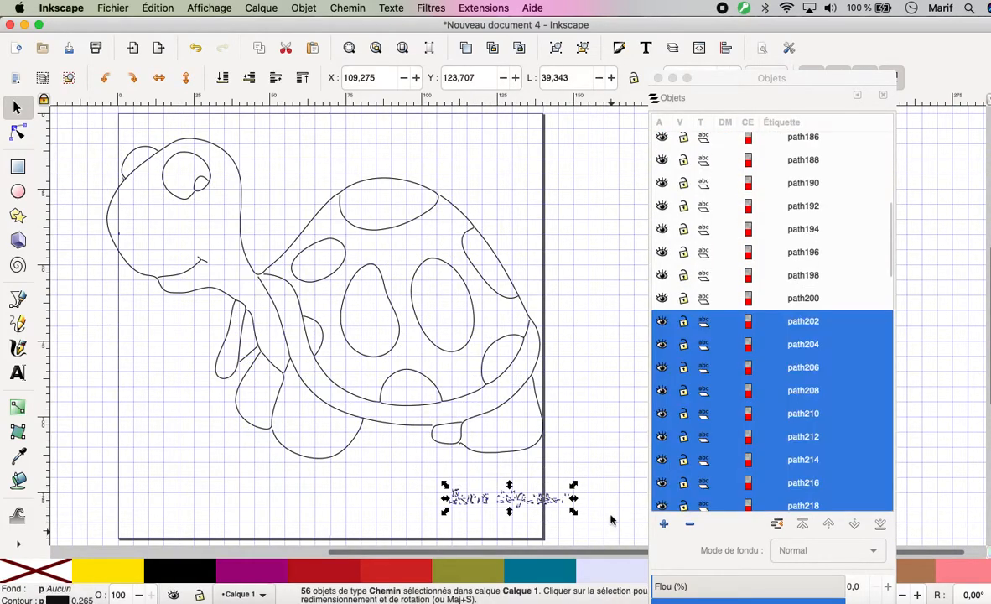
{"action": "key", "text": "Delete"}
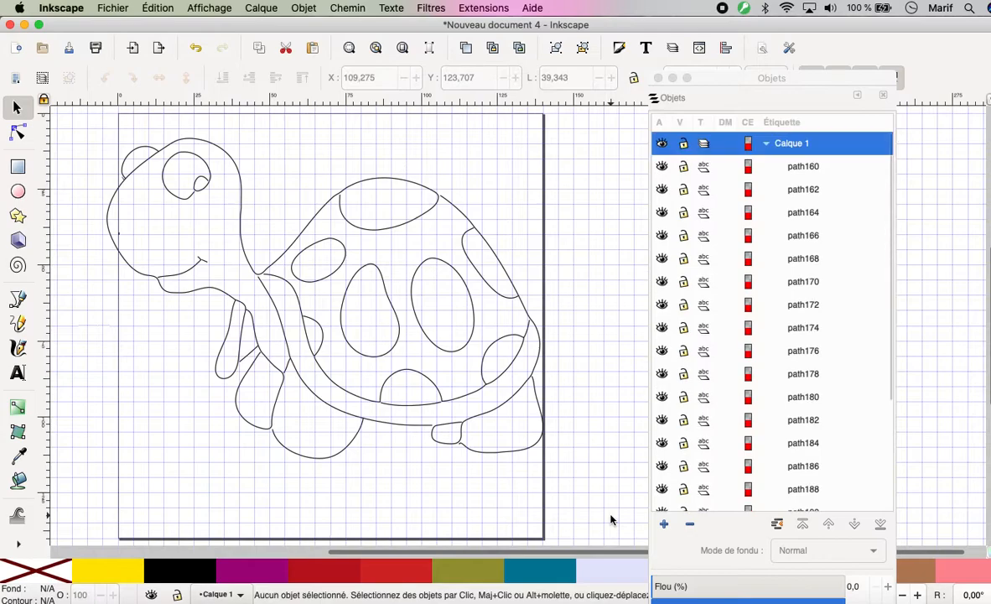
Go through the first paths in the object list and delete path164, the tiny stray piece at the back of the turtle's head.
{"action": "left_click", "coordinate": [810, 167]}
{"action": "left_click", "coordinate": [798, 190]}
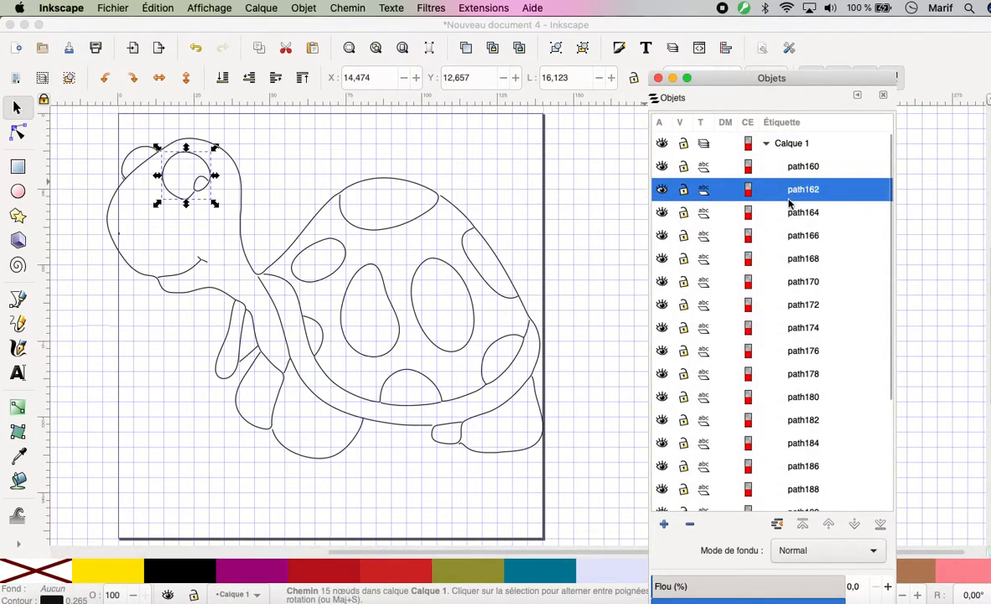
{"action": "left_click", "coordinate": [737, 211]}
{"action": "left_click", "coordinate": [796, 242]}
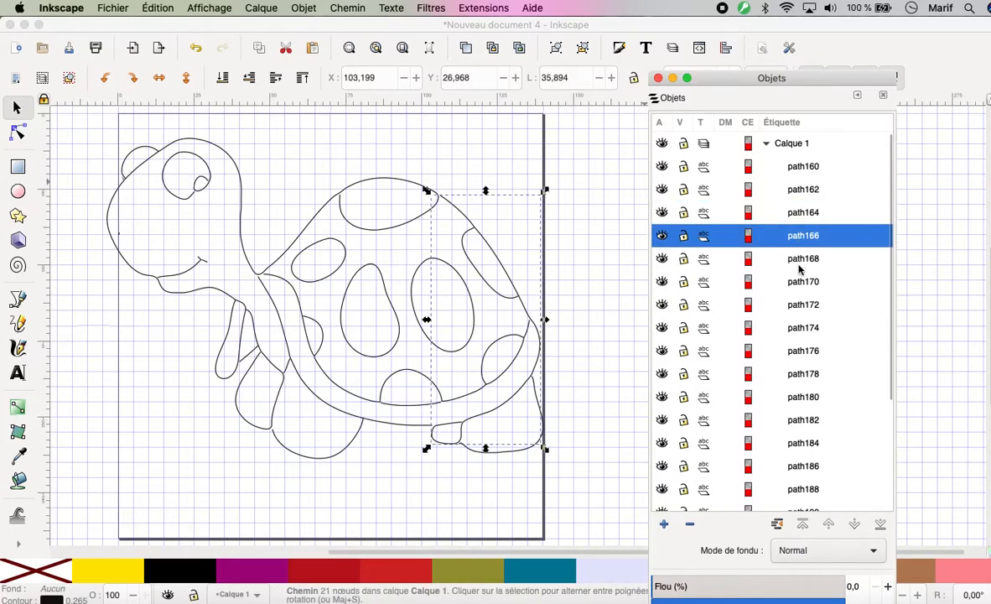
{"action": "left_click", "coordinate": [746, 212]}
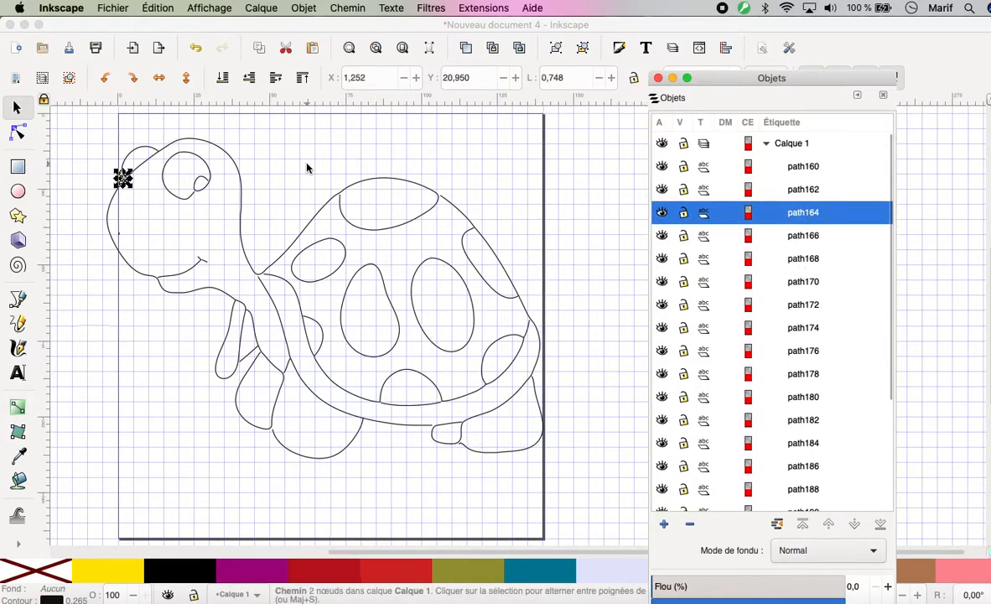
{"action": "left_click", "coordinate": [690, 523]}
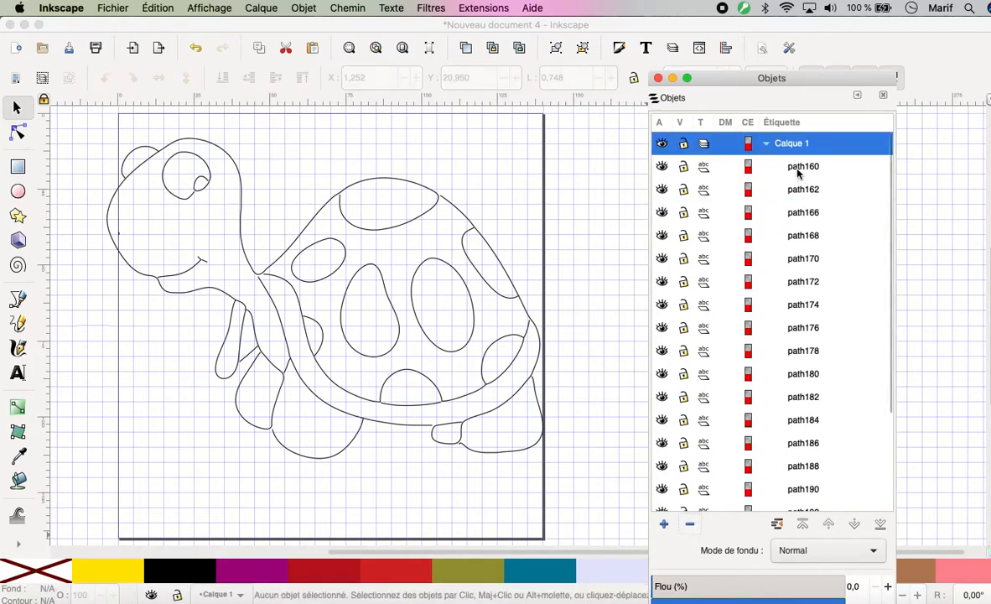
Examine the remaining paths one by one with their nodes displayed, down to path156, to identify which part of the turtle each forms.
{"action": "left_click", "coordinate": [740, 165]}
{"action": "key", "text": "Down"}
{"action": "key", "text": "Down"}
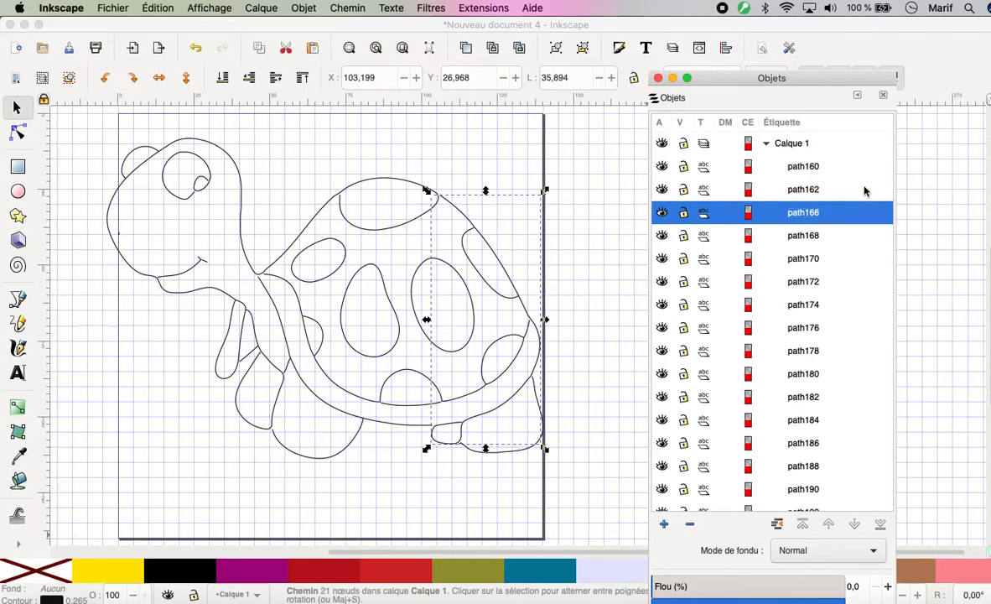
{"action": "left_click", "coordinate": [18, 134]}
{"action": "left_click", "coordinate": [18, 134]}
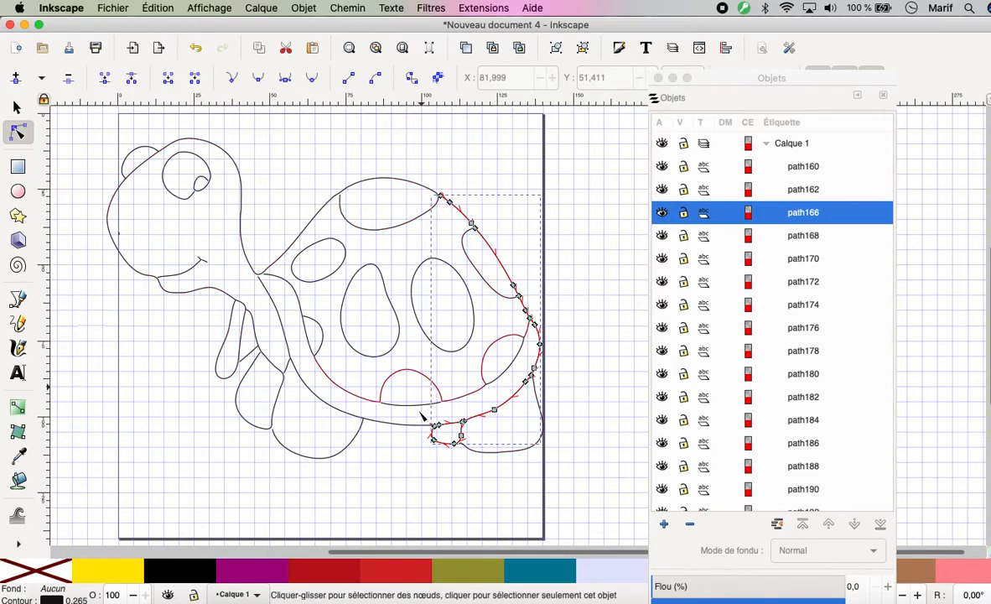
{"action": "left_click", "coordinate": [801, 235]}
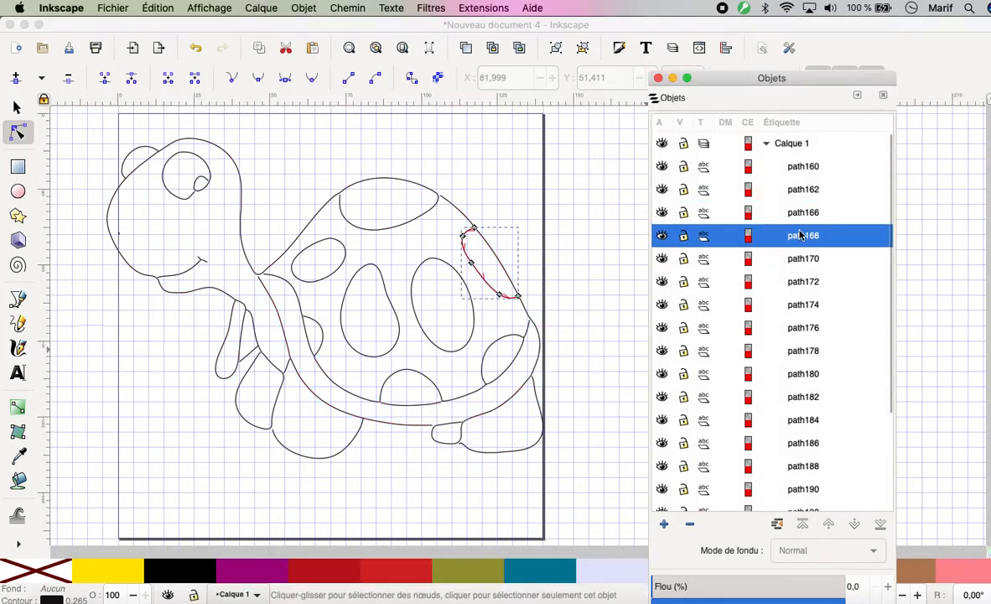
{"action": "key", "text": "Down"}
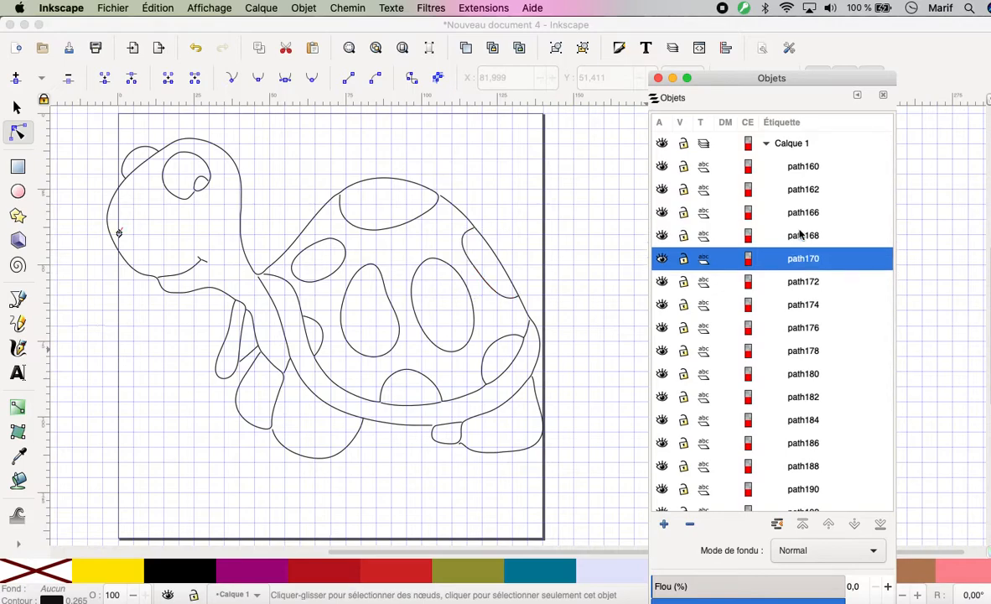
{"action": "key", "text": "Down"}
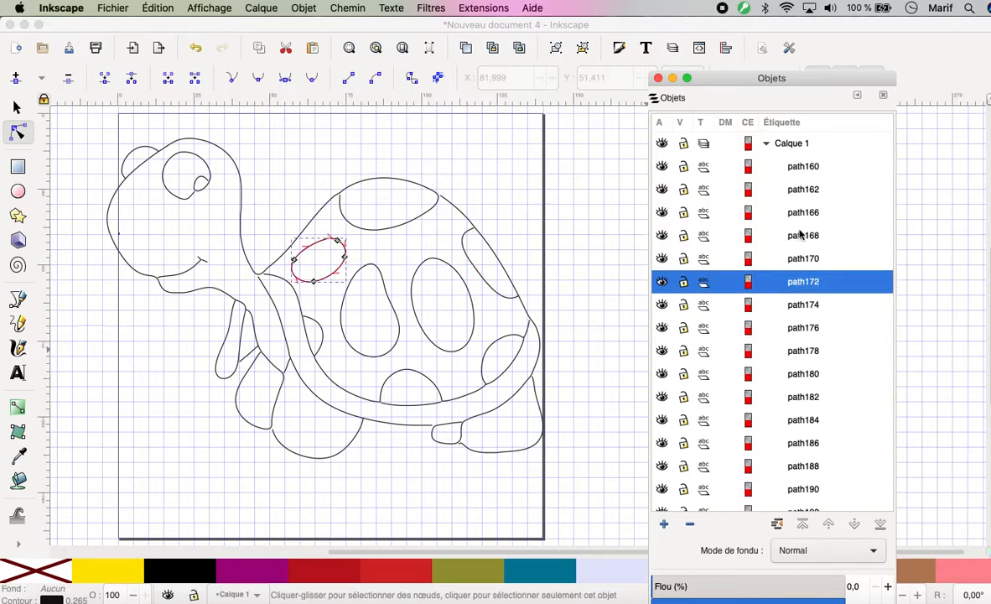
{"action": "key", "text": "Down"}
{"action": "key", "text": "Down"}
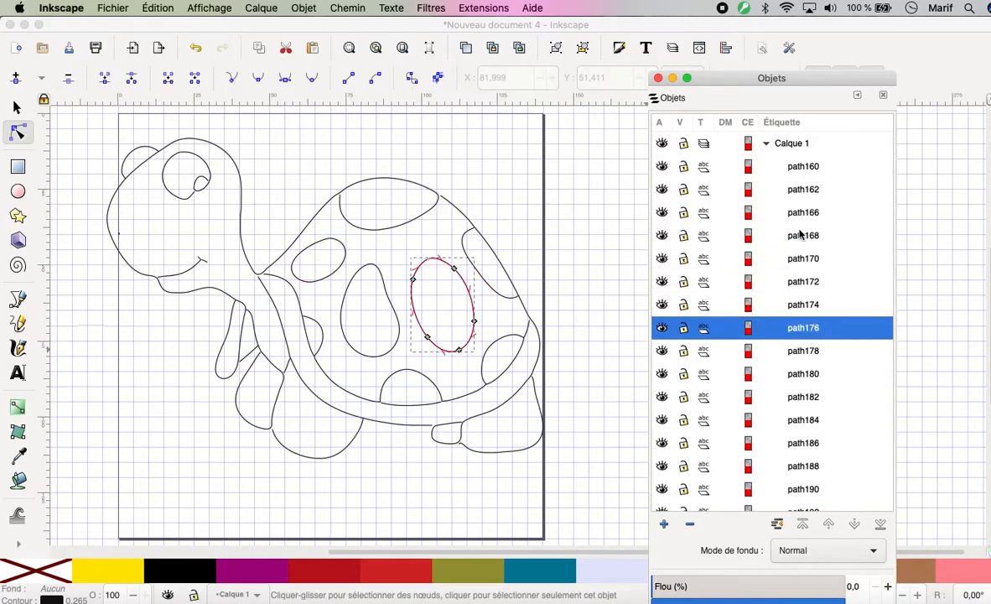
{"action": "key", "text": "Down"}
{"action": "key", "text": "Down"}
{"action": "key", "text": "Down"}
{"action": "key", "text": "Down"}
{"action": "key", "text": "Down"}
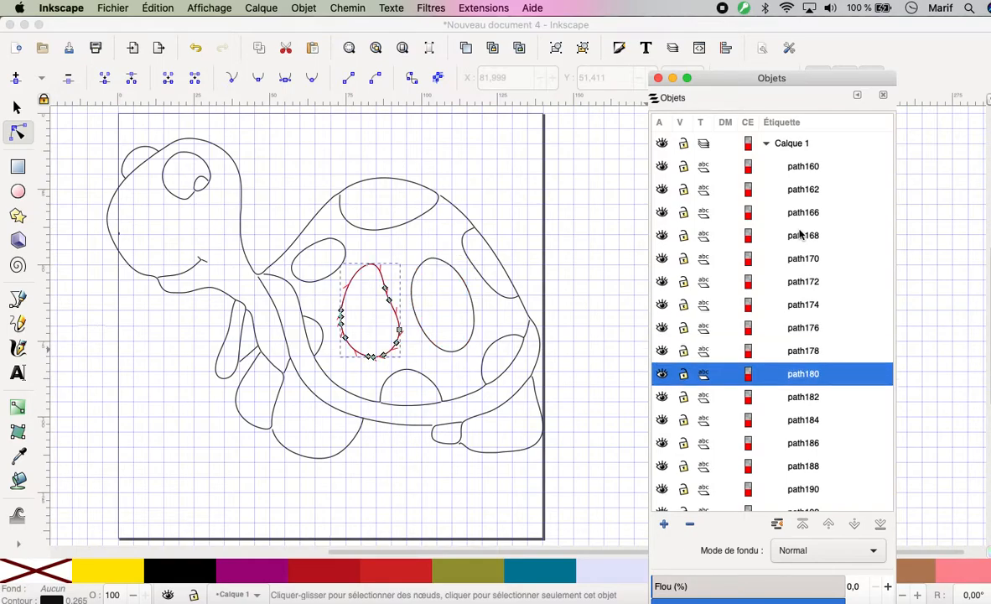
{"action": "key", "text": "Down"}
{"action": "key", "text": "Down"}
{"action": "key", "text": "Down"}
{"action": "key", "text": "Down"}
{"action": "key", "text": "Down"}
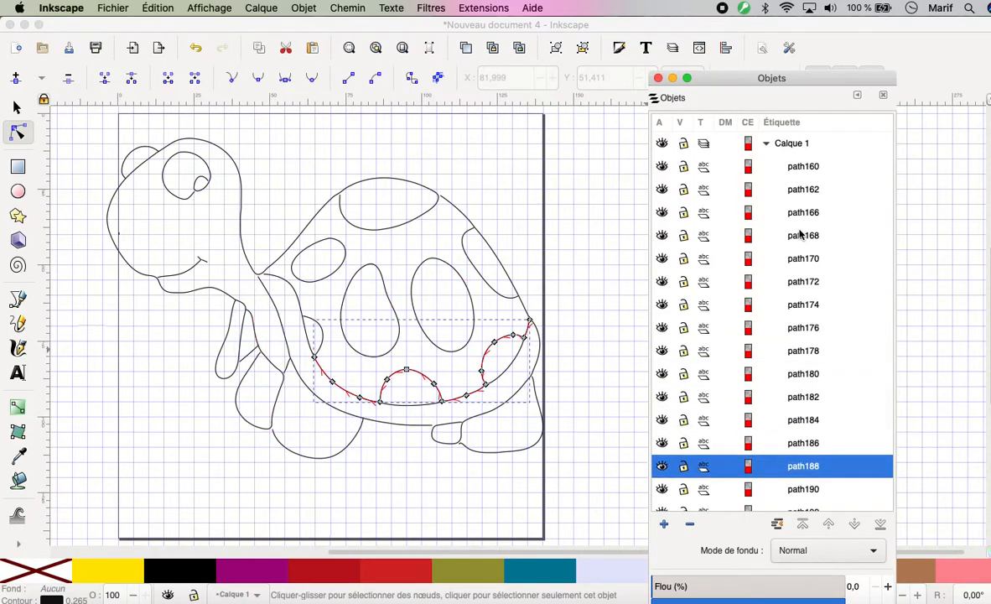
{"action": "key", "text": "Down"}
{"action": "key", "text": "Down"}
{"action": "key", "text": "Down"}
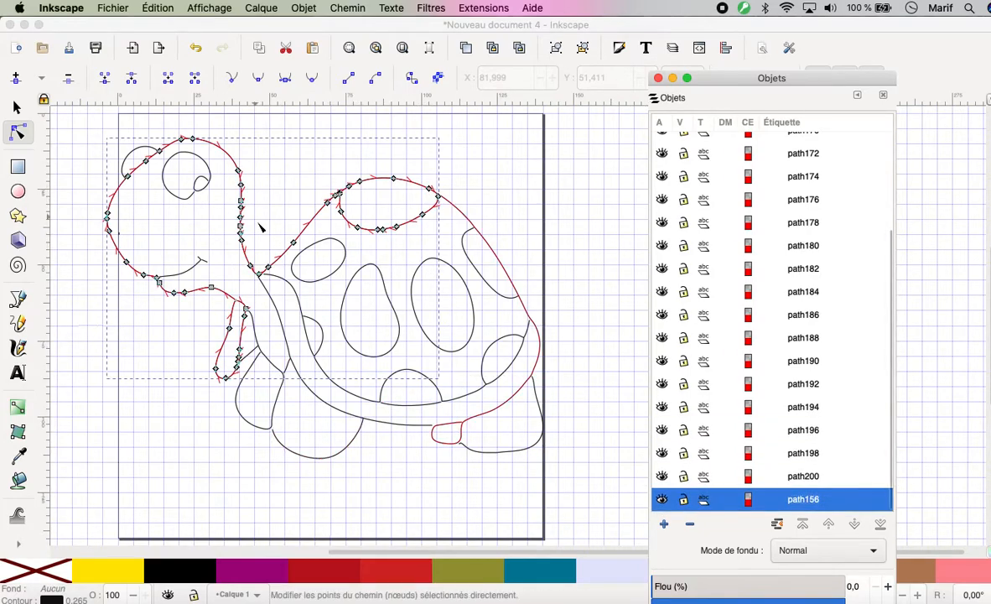
Examine the mouth path path174 and the front leg path path186 up close with their nodes displayed.
{"action": "left_click", "coordinate": [207, 263]}
{"action": "left_click", "coordinate": [205, 265]}
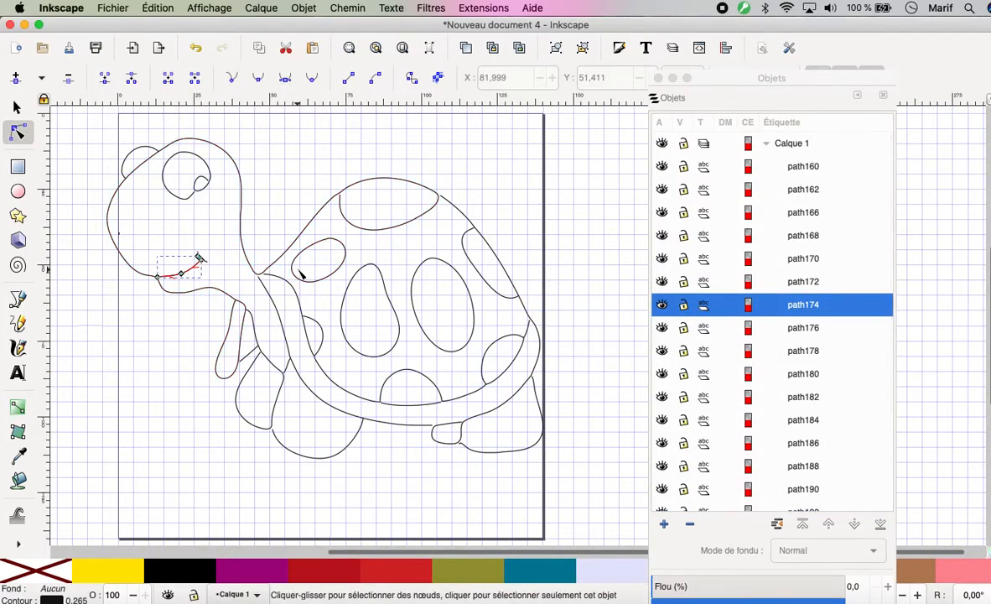
{"action": "key", "text": "plus"}
{"action": "key", "text": "plus"}
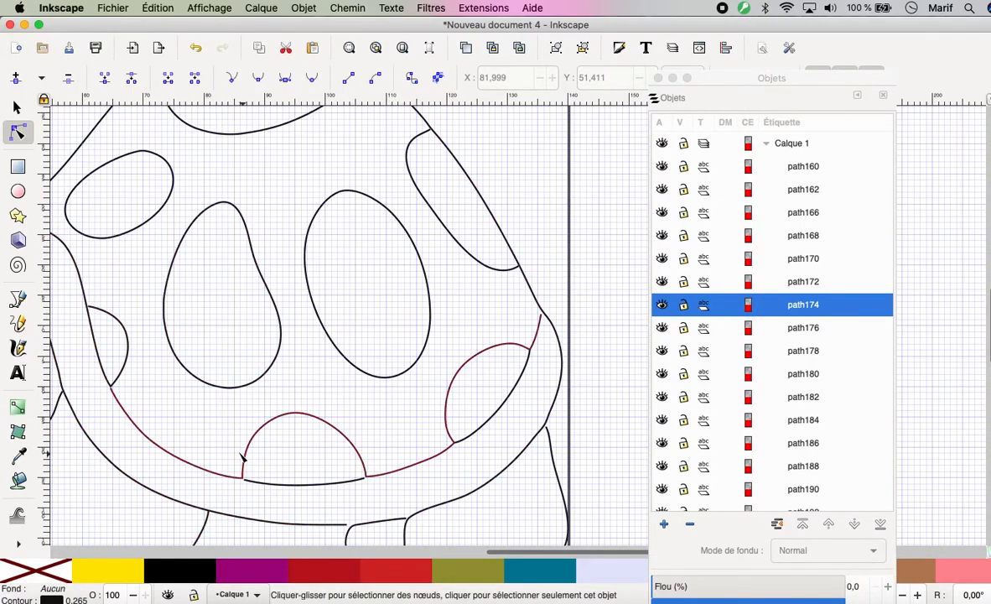
{"action": "left_click_drag", "start_coordinate": [501, 555], "coordinate": [356, 510]}
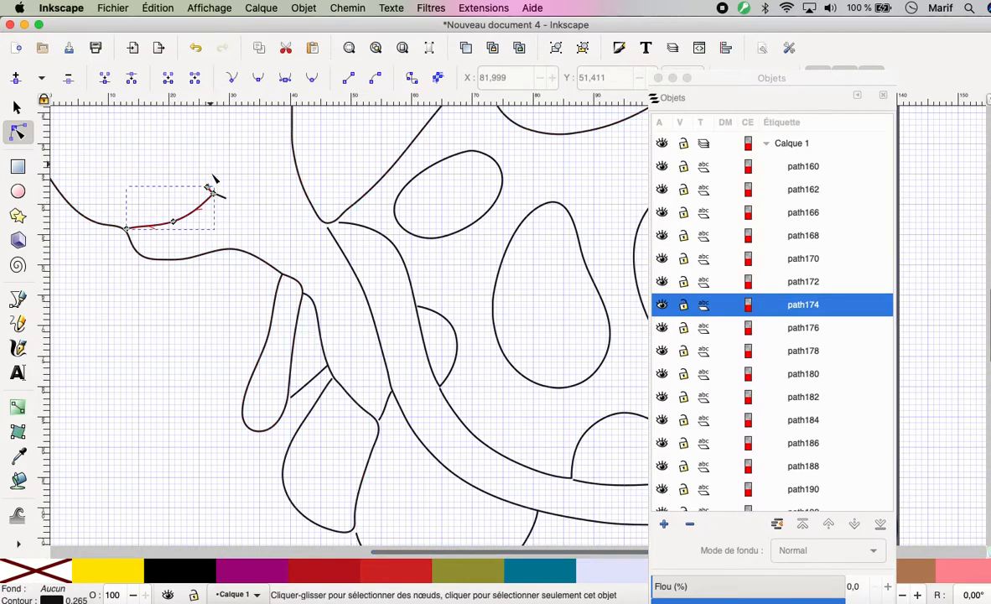
{"action": "left_click", "coordinate": [305, 292]}
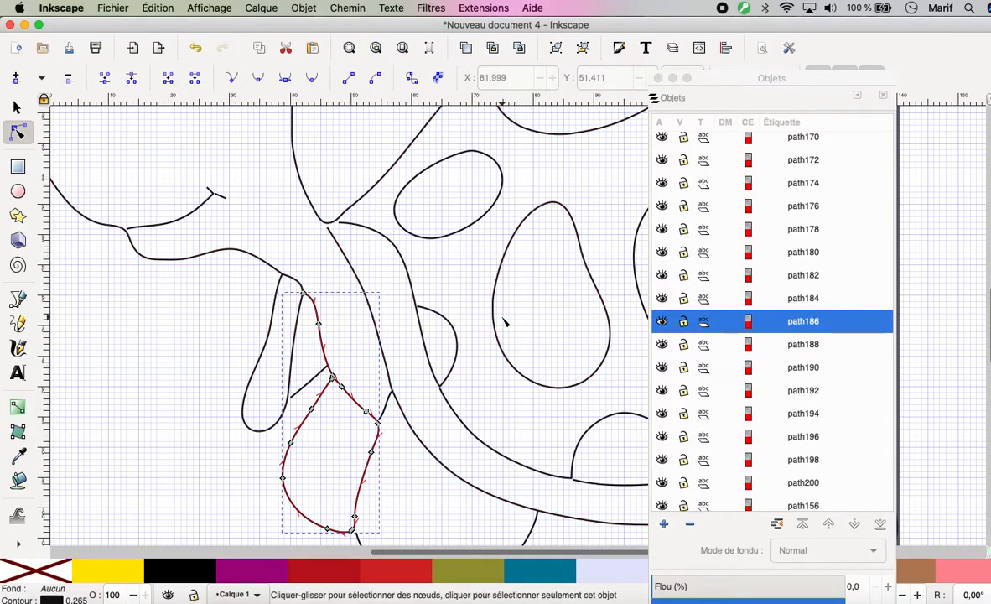
{"action": "scroll", "coordinate": [504, 321], "scroll_direction": "down", "scroll_amount": 1}
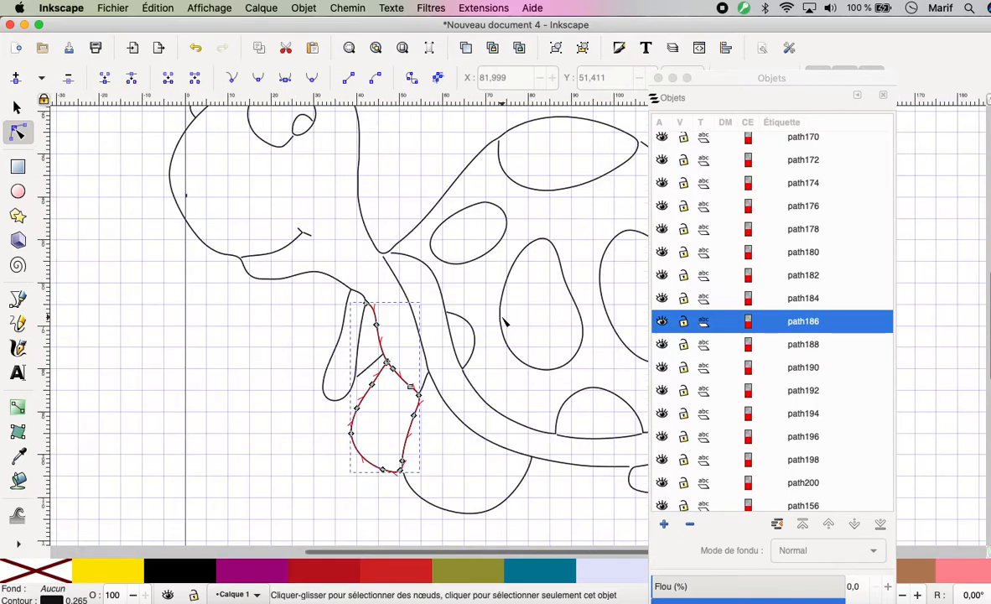
{"action": "scroll", "coordinate": [504, 321], "scroll_direction": "down", "scroll_amount": 2}
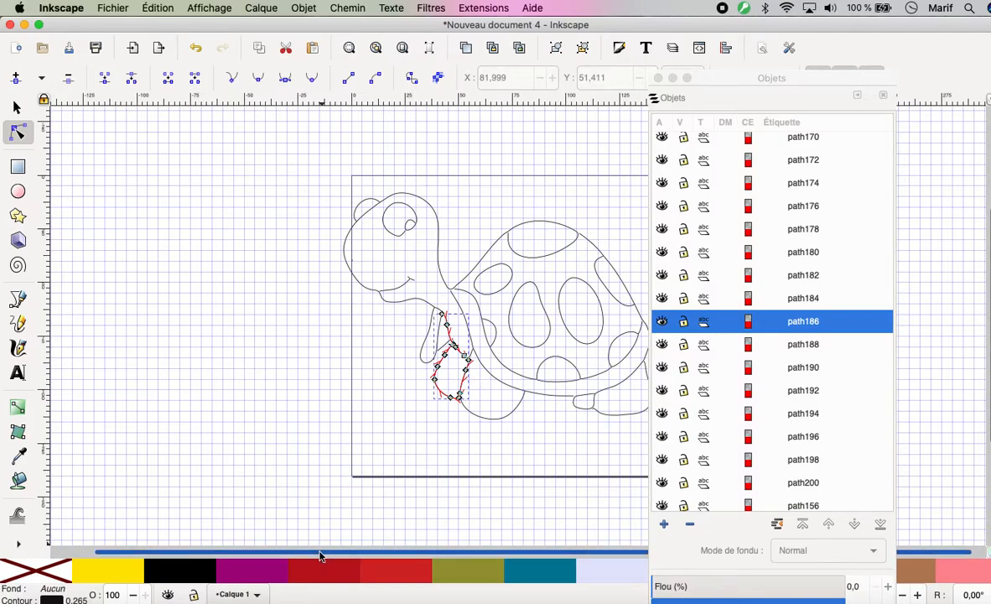
{"action": "scroll", "coordinate": [319, 555], "scroll_direction": "right", "scroll_amount": 2}
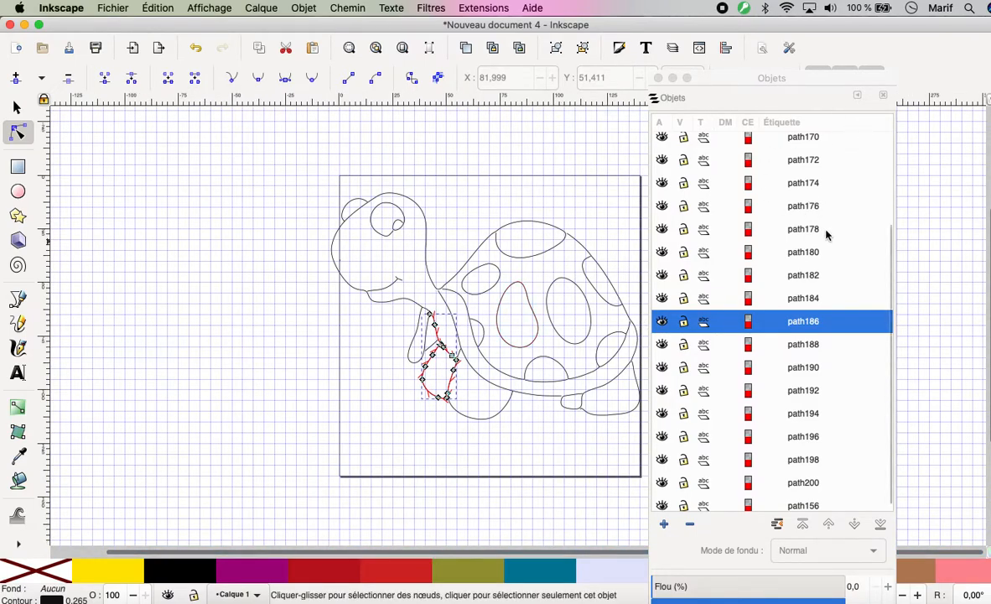
Select all the turtle paths from path160 through path156 and set their stroke width to 1.5 mm.
{"action": "scroll", "coordinate": [850, 218], "scroll_direction": "up", "scroll_amount": 5}
{"action": "left_click", "coordinate": [804, 167]}
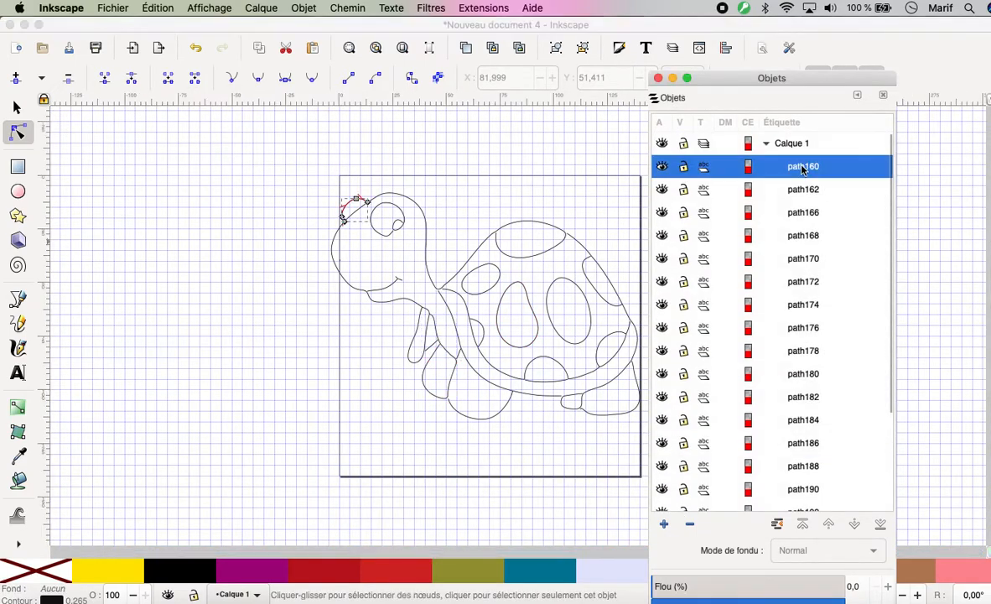
{"action": "scroll", "coordinate": [785, 366], "scroll_direction": "down", "scroll_amount": 5}
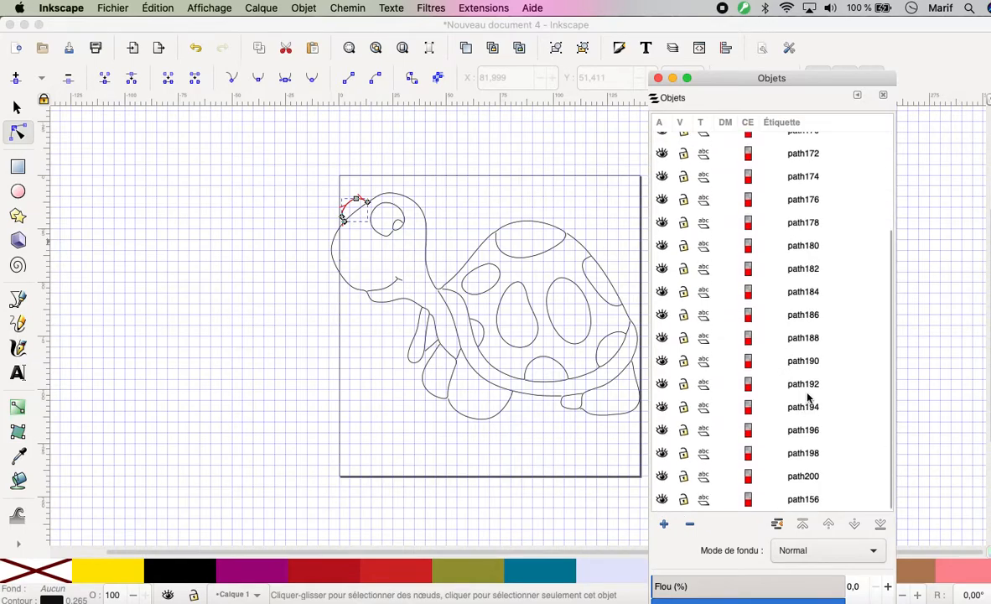
{"action": "left_click", "coordinate": [803, 500], "text": "shift"}
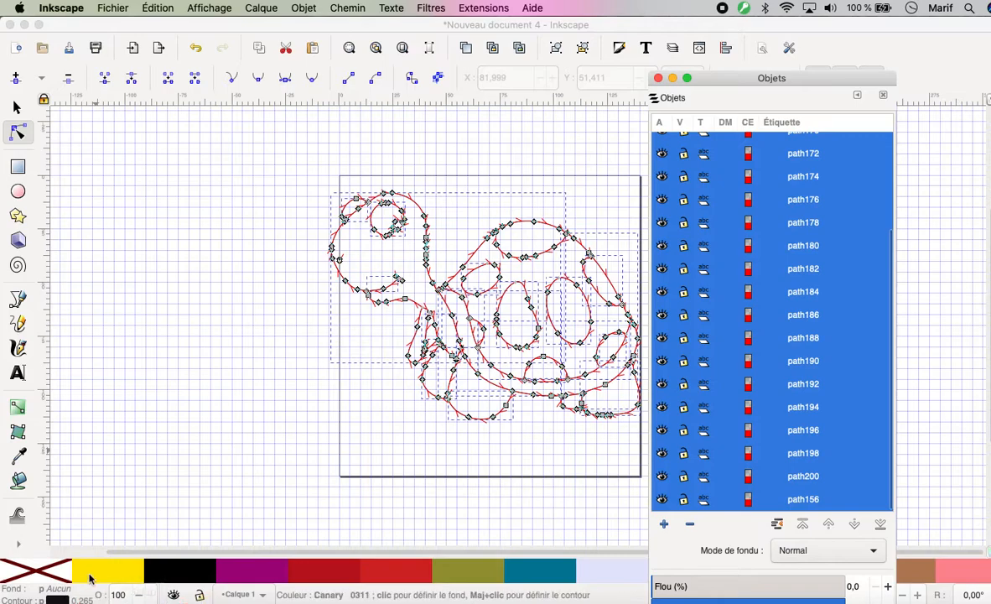
{"action": "right_click", "coordinate": [78, 601]}
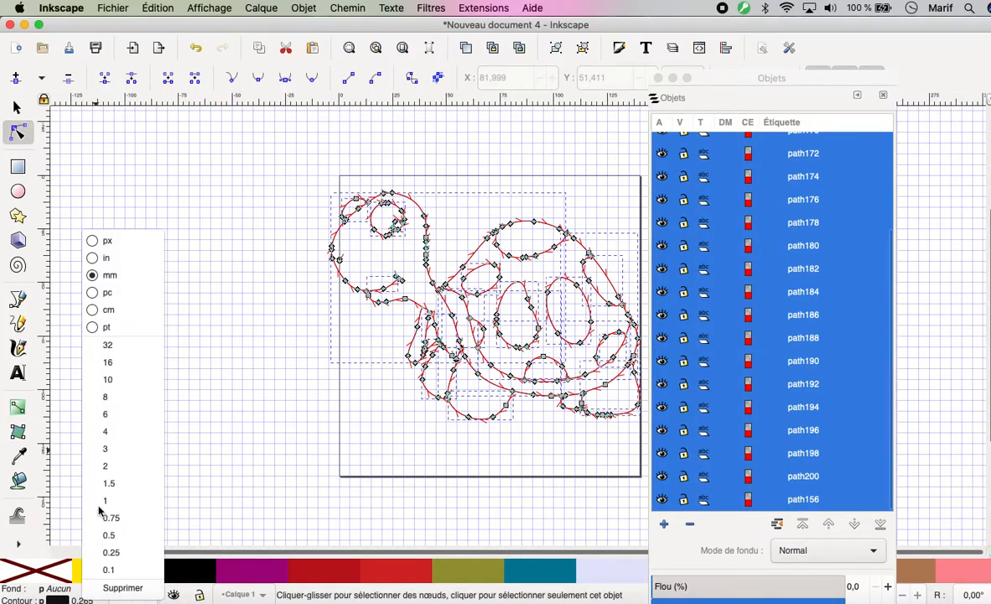
{"action": "left_click", "coordinate": [127, 484]}
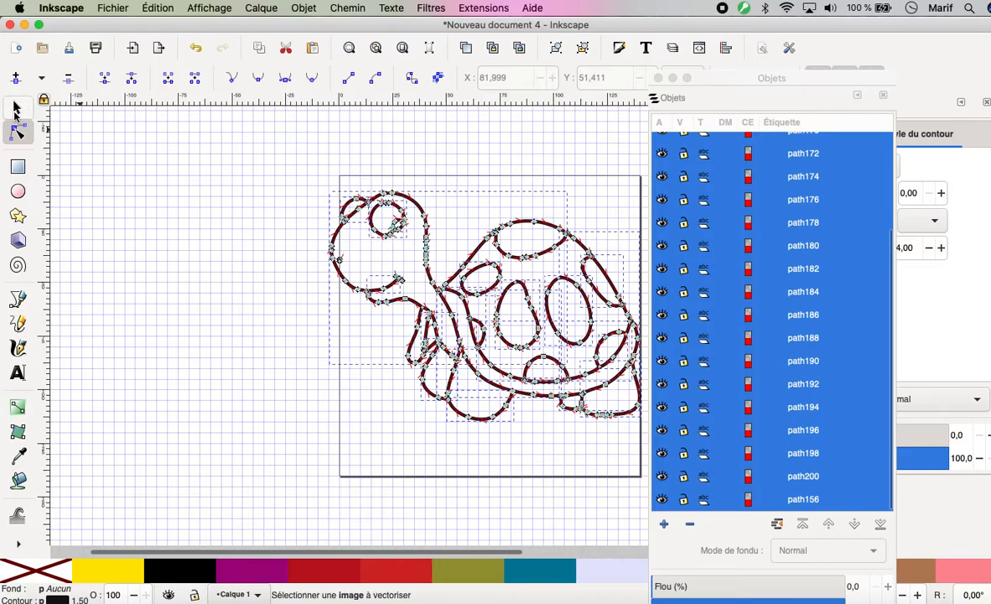
Group all the selected turtle paths and rename the group "contours".
{"action": "left_click", "coordinate": [17, 132]}
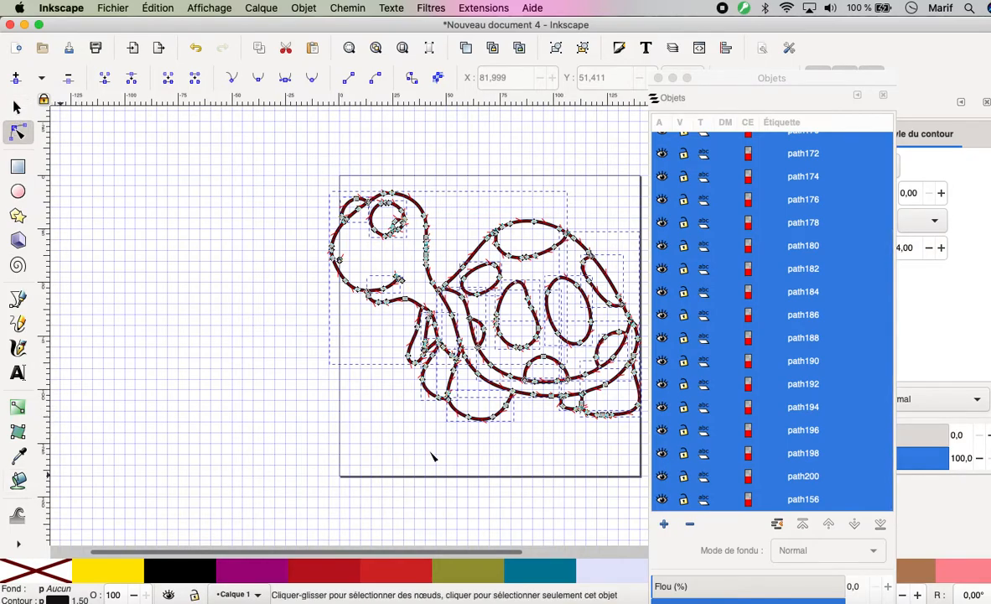
{"action": "right_click", "coordinate": [799, 302]}
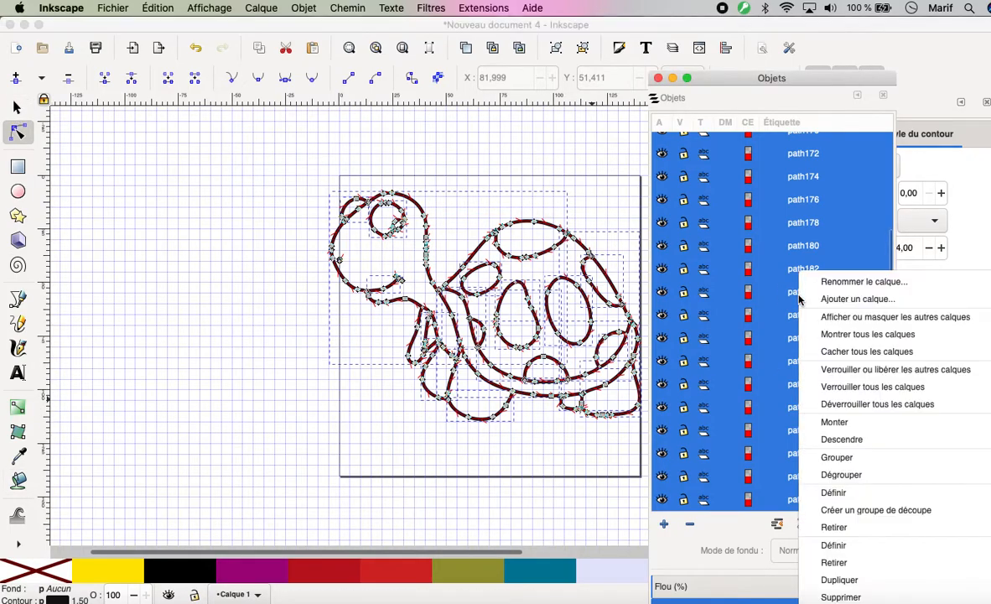
{"action": "left_click", "coordinate": [841, 457]}
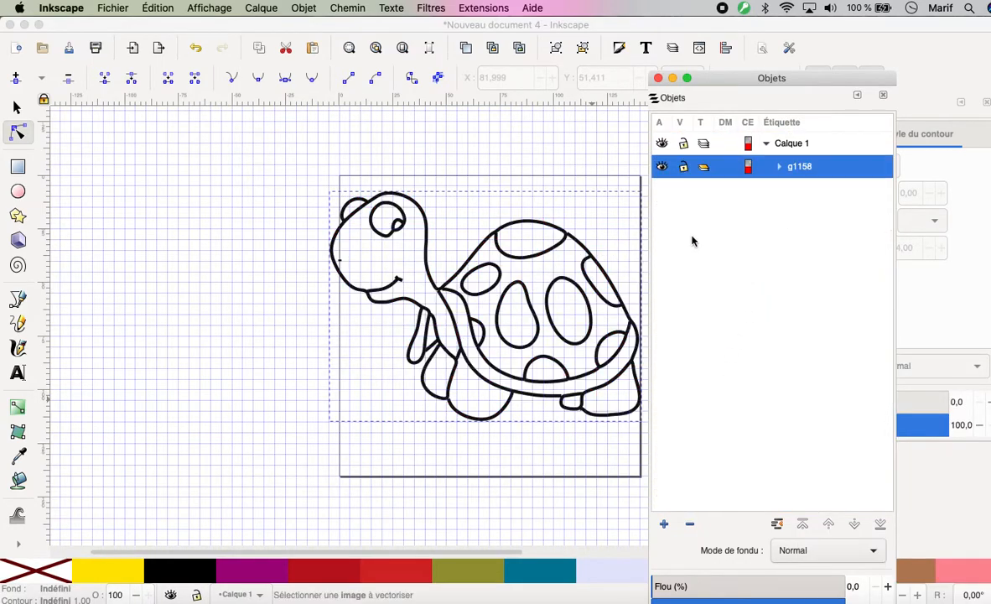
{"action": "left_click", "coordinate": [810, 168]}
{"action": "type", "text": "co"}
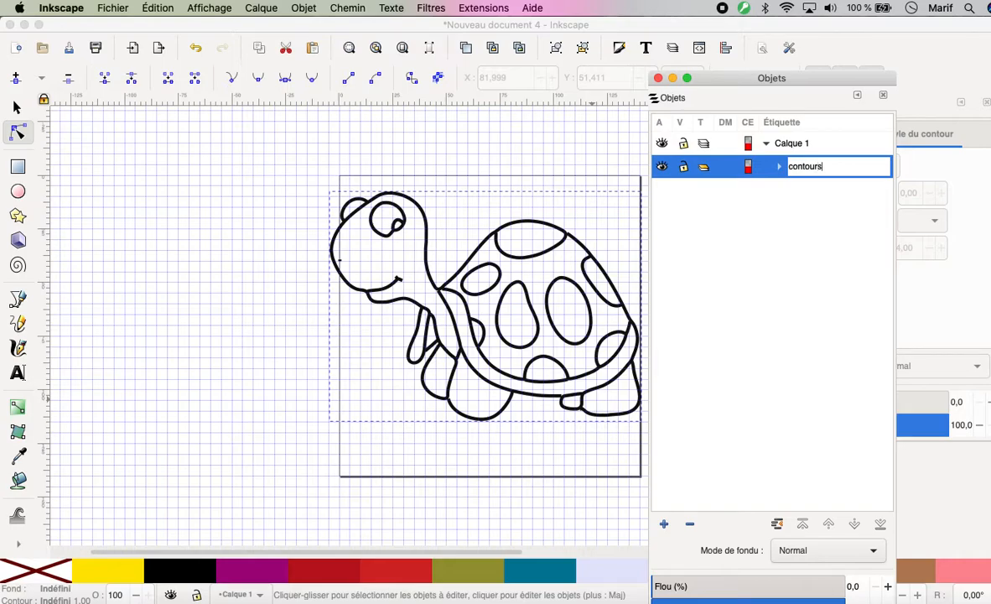
{"action": "type", "text": "ntours"}
{"action": "key", "text": "Return"}
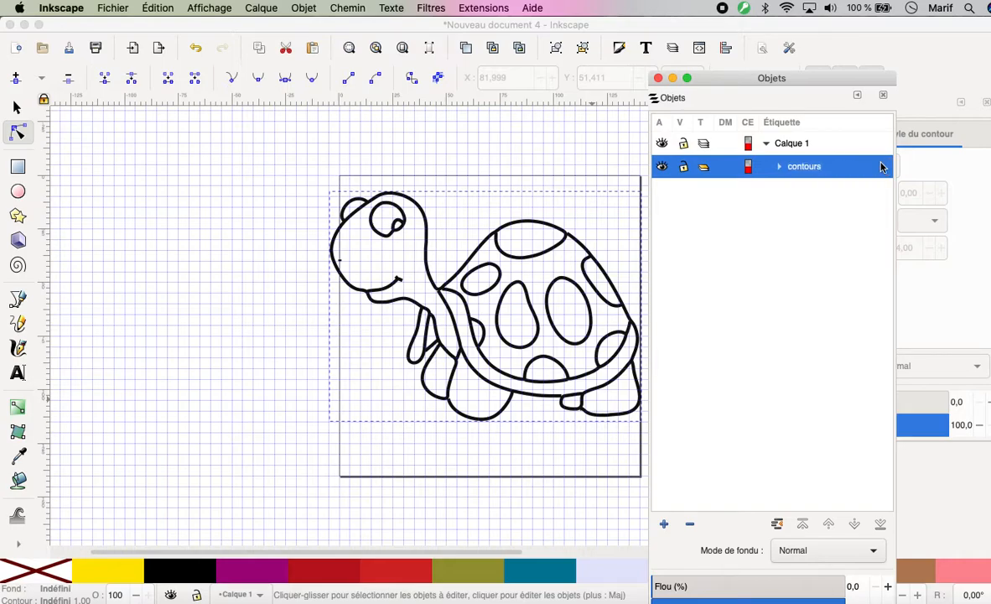
Fill the five fully visible spots on the turtle's shell with red on Calque 1, using the Paint Bucket.
{"action": "left_click", "coordinate": [805, 144]}
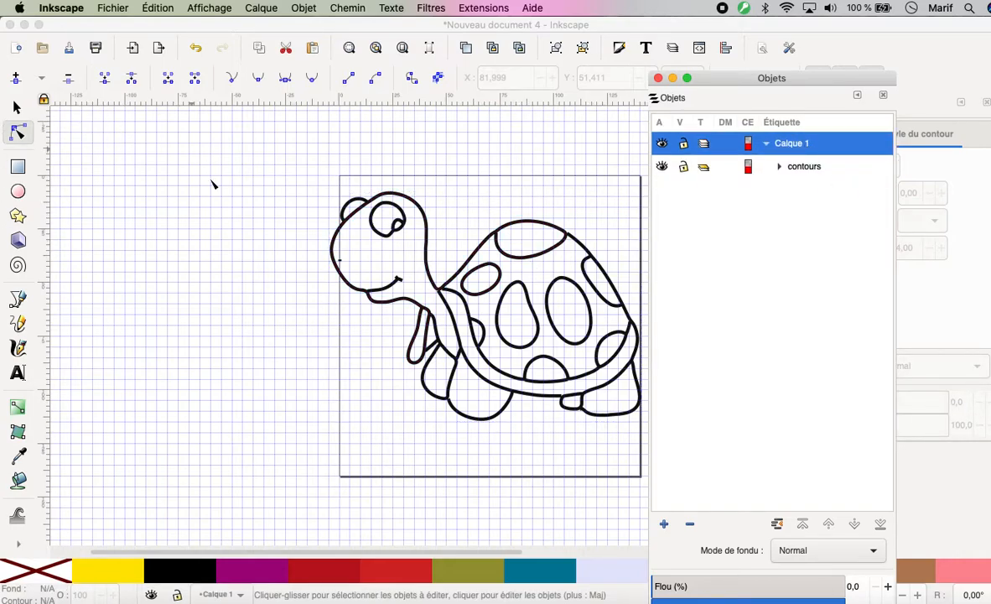
{"action": "left_click", "coordinate": [19, 480]}
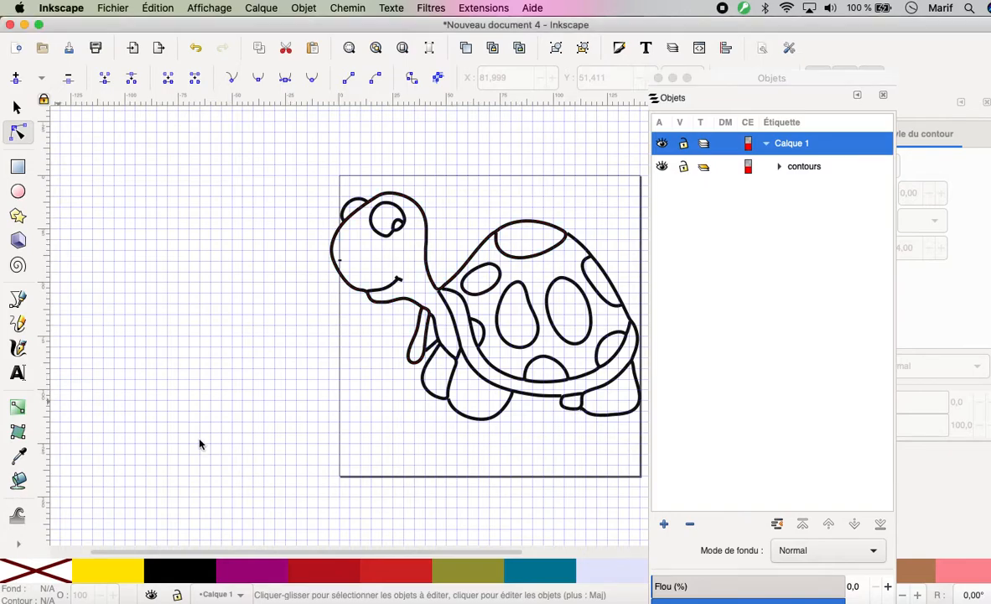
{"action": "left_click", "coordinate": [525, 231]}
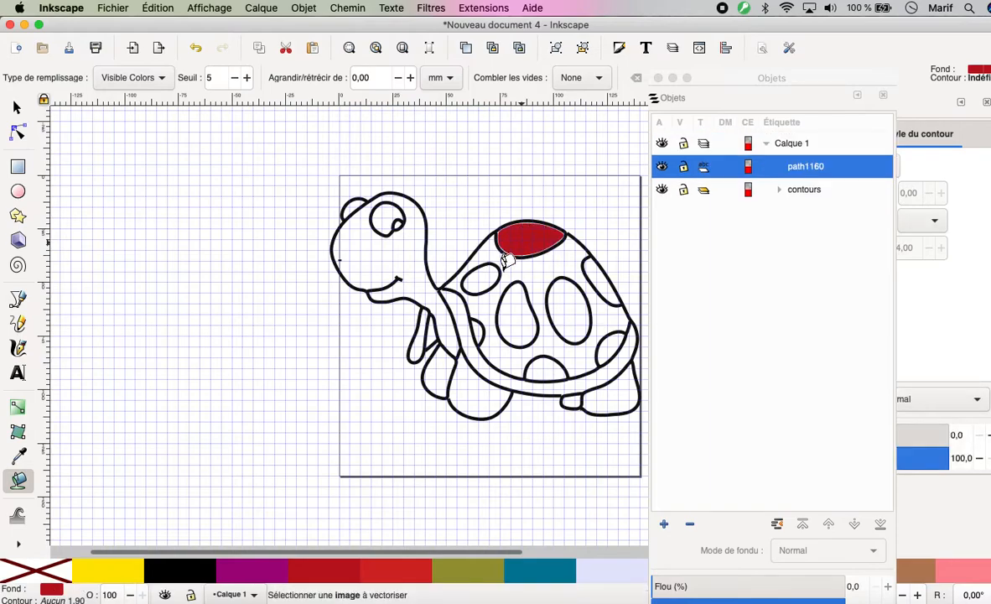
{"action": "left_click", "coordinate": [490, 281]}
{"action": "left_click", "coordinate": [524, 303]}
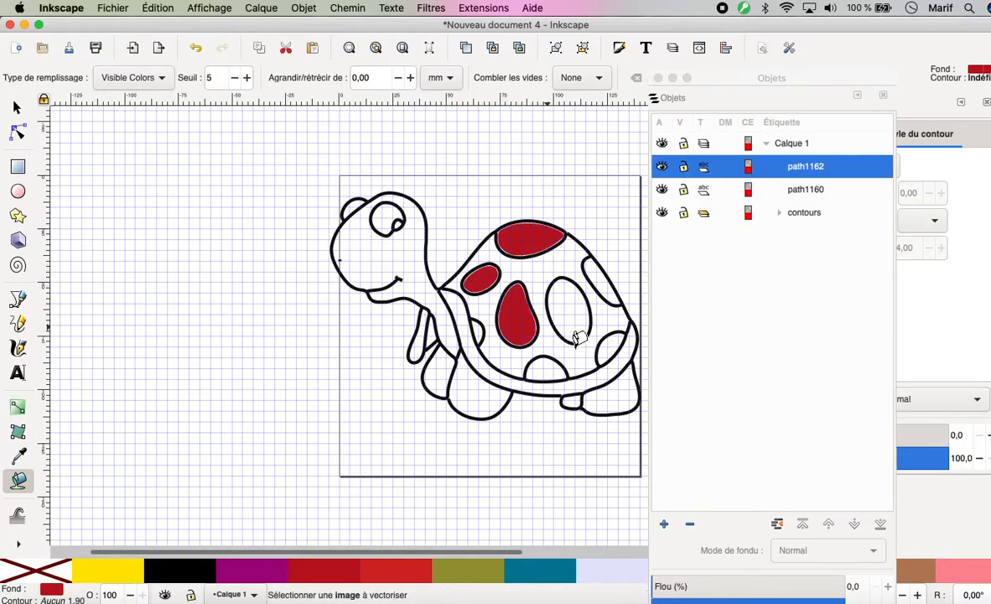
{"action": "left_click", "coordinate": [570, 301]}
{"action": "left_click", "coordinate": [604, 268]}
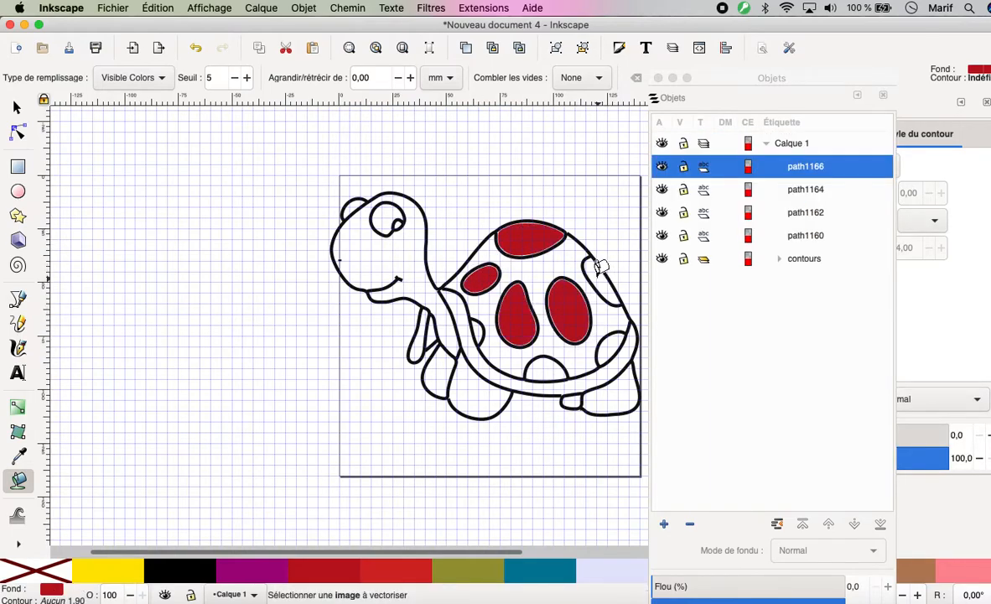
{"action": "left_click", "coordinate": [604, 333]}
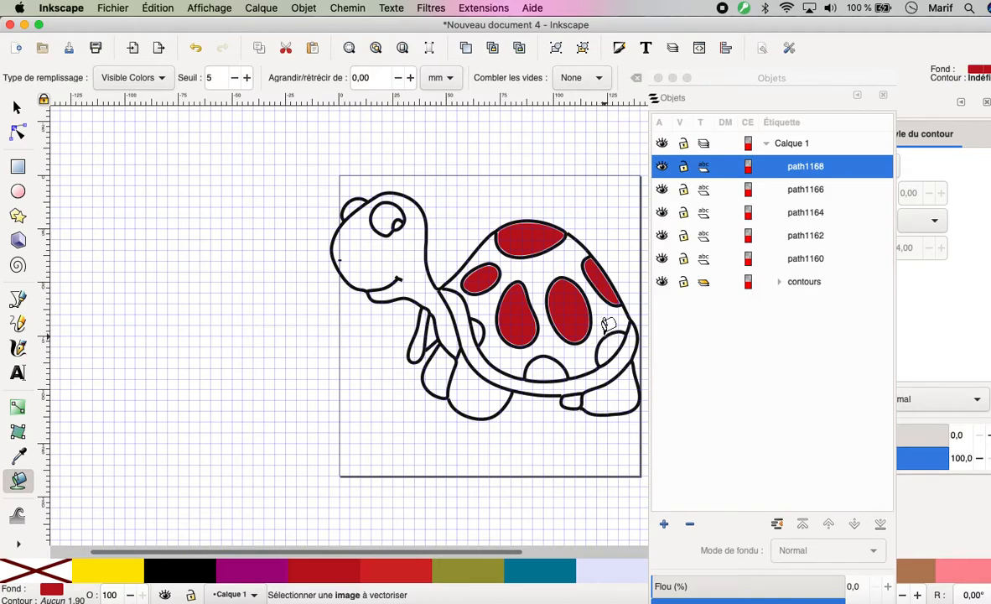
Inspect the edges of the red shell spots up close and undo all five fills.
{"action": "key", "text": "plus"}
{"action": "key", "text": "plus"}
{"action": "key", "text": "plus"}
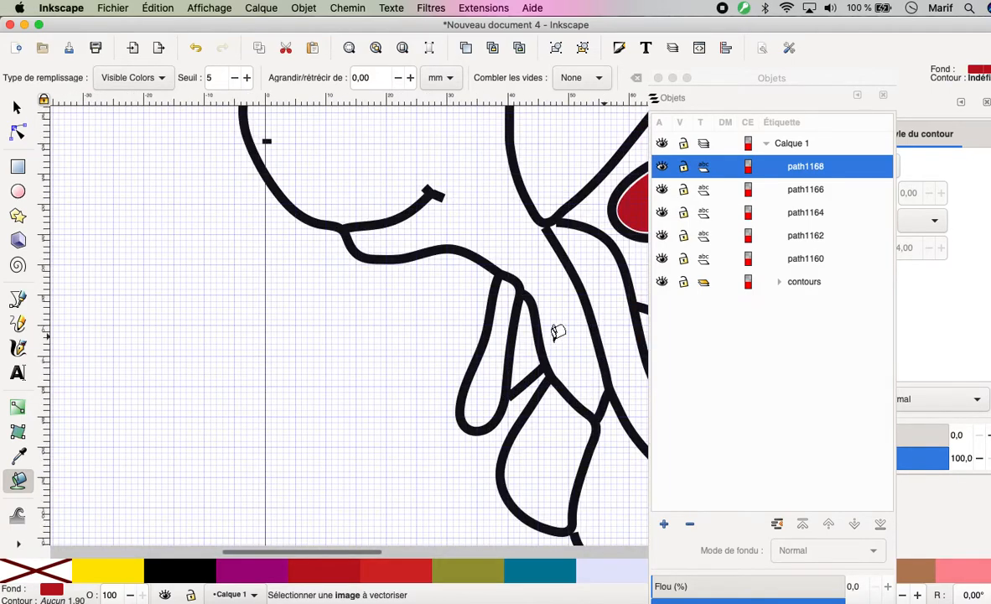
{"action": "left_click_drag", "start_coordinate": [225, 556], "coordinate": [340, 563]}
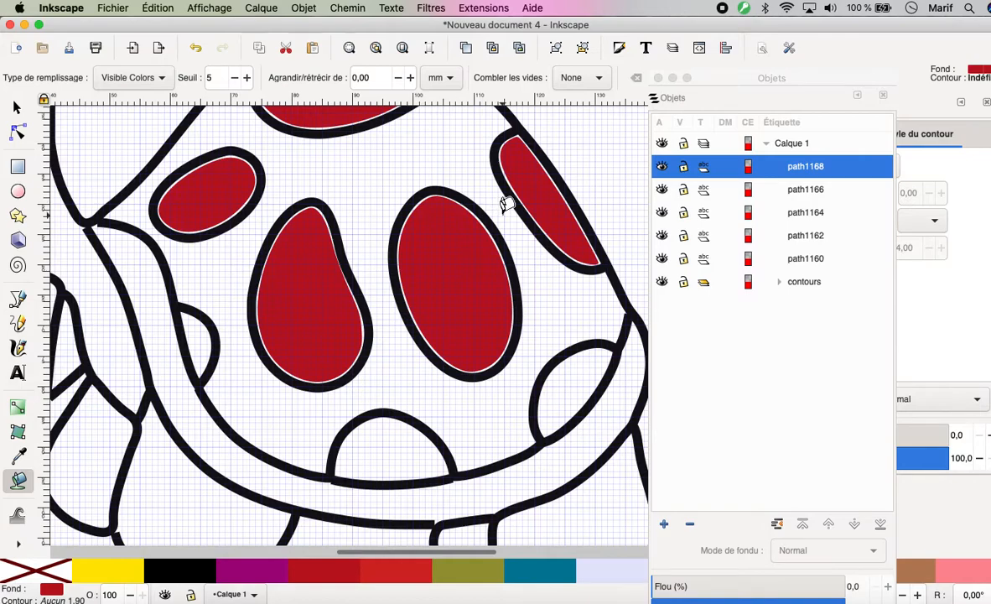
{"action": "key", "text": "ctrl+z"}
{"action": "key", "text": "ctrl+z"}
{"action": "key", "text": "ctrl+z"}
{"action": "key", "text": "ctrl+z"}
{"action": "key", "text": "ctrl+z"}
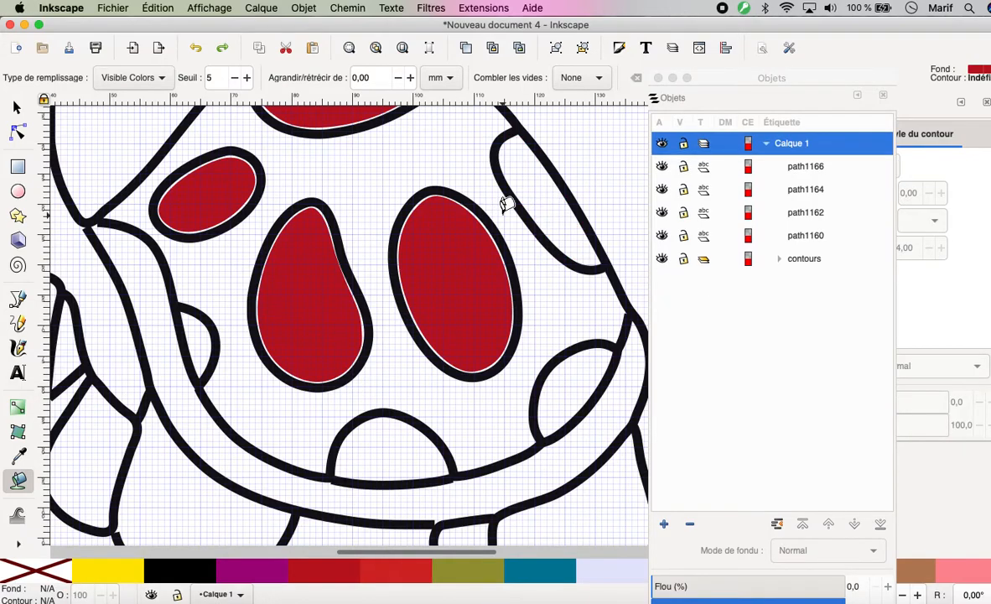
{"action": "key", "text": "ctrl+z"}
{"action": "key", "text": "ctrl+z"}
{"action": "key", "text": "ctrl+z"}
{"action": "key", "text": "ctrl+z"}
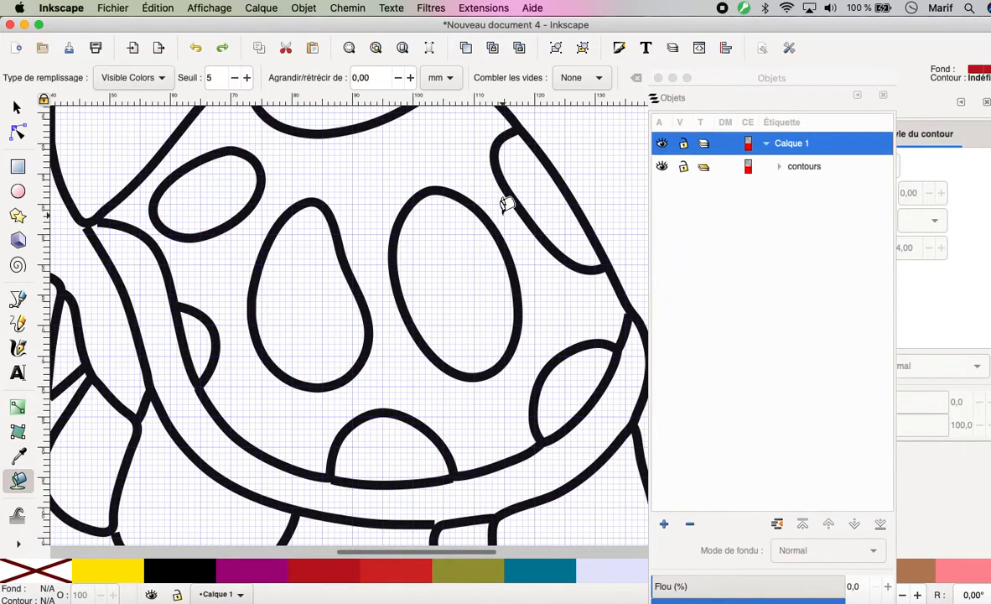
Select every path inside the "contours" group, from path160 through path156, and set the stroke width to 1 mm.
{"action": "left_click", "coordinate": [779, 166]}
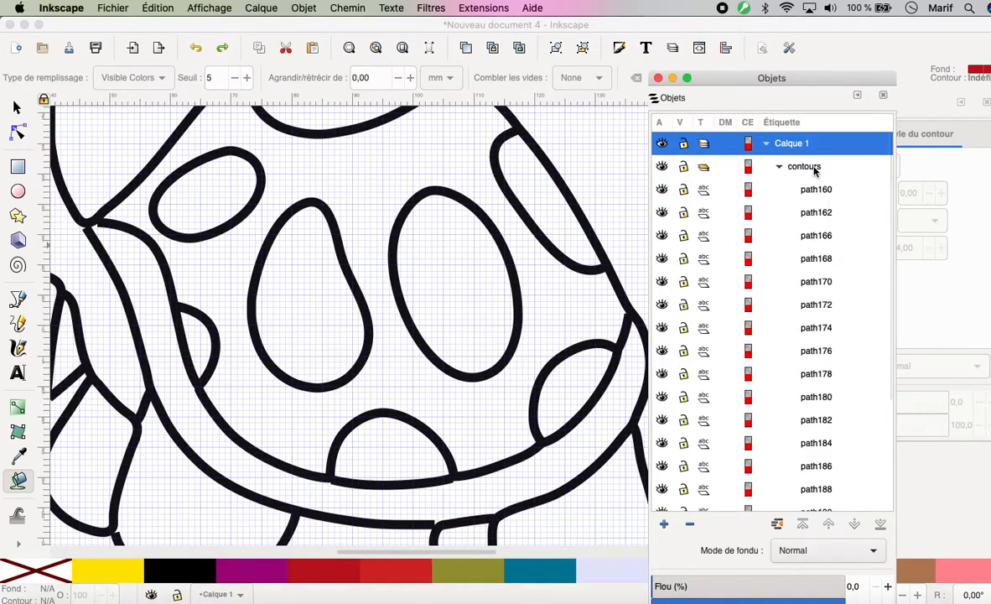
{"action": "left_click", "coordinate": [813, 170]}
{"action": "left_click", "coordinate": [818, 190]}
{"action": "scroll", "coordinate": [826, 378], "scroll_direction": "down", "scroll_amount": 5}
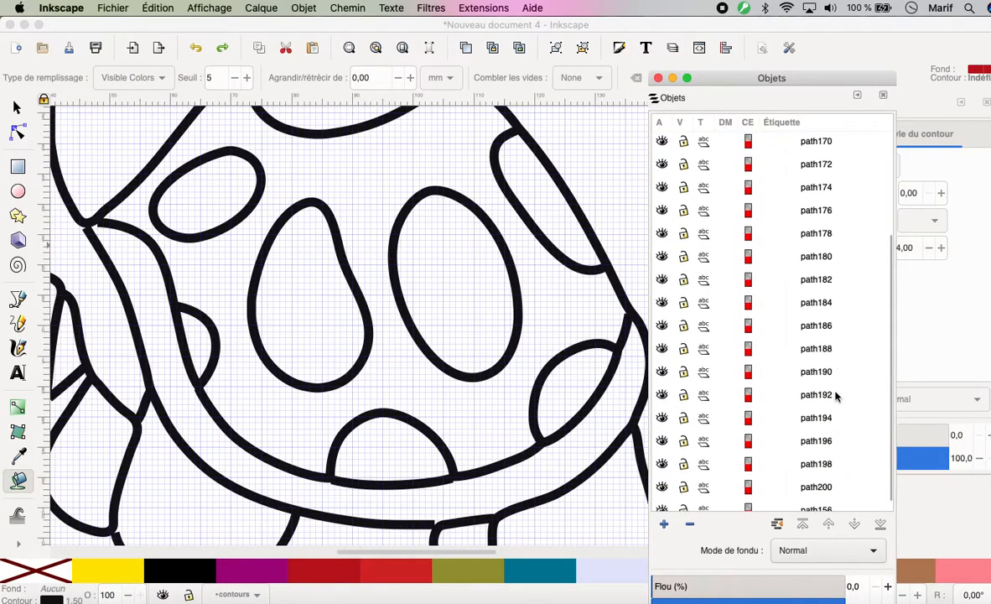
{"action": "left_click", "coordinate": [818, 500], "text": "shift"}
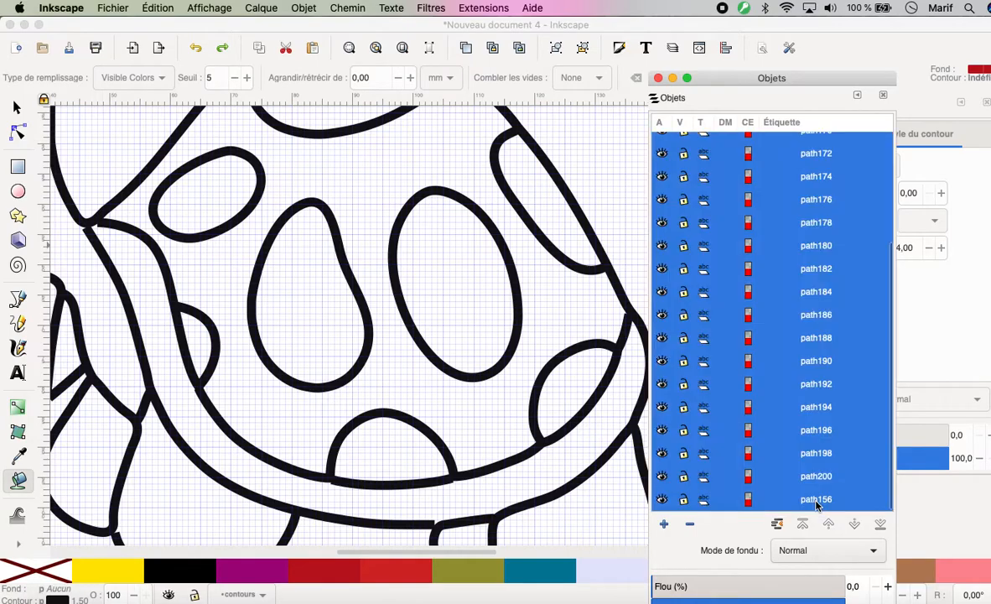
{"action": "right_click", "coordinate": [81, 598]}
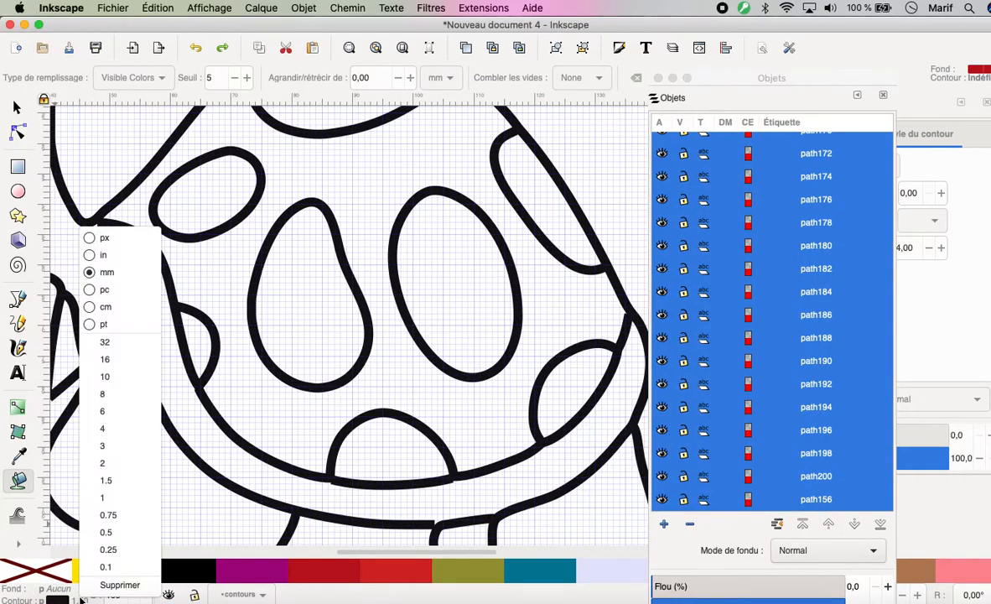
{"action": "left_click", "coordinate": [109, 497]}
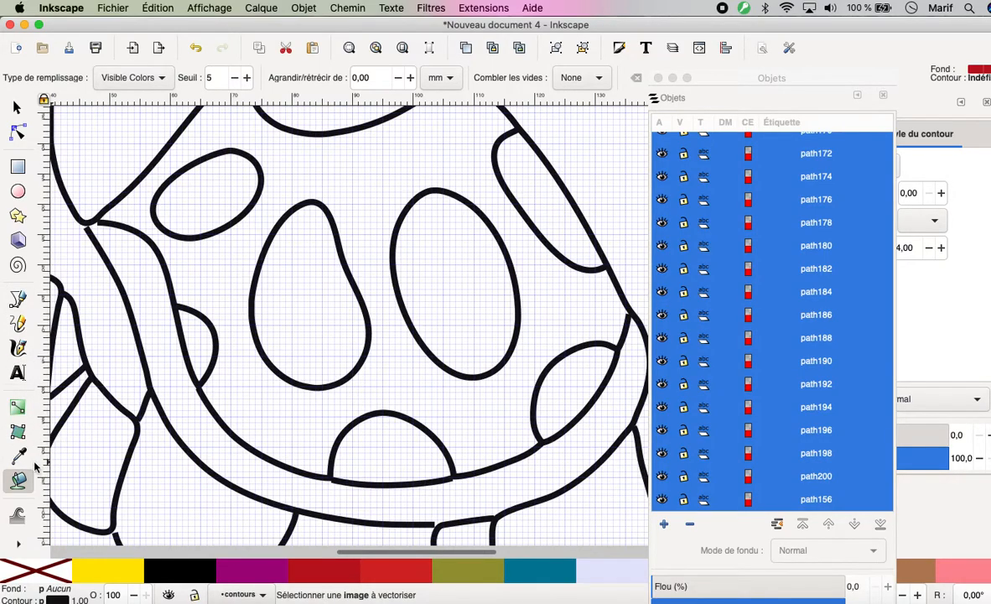
Fill the two central shell spots, the small one near the neck, the rear-edge one and the top one with red.
{"action": "left_click", "coordinate": [215, 192]}
{"action": "left_click", "coordinate": [303, 280]}
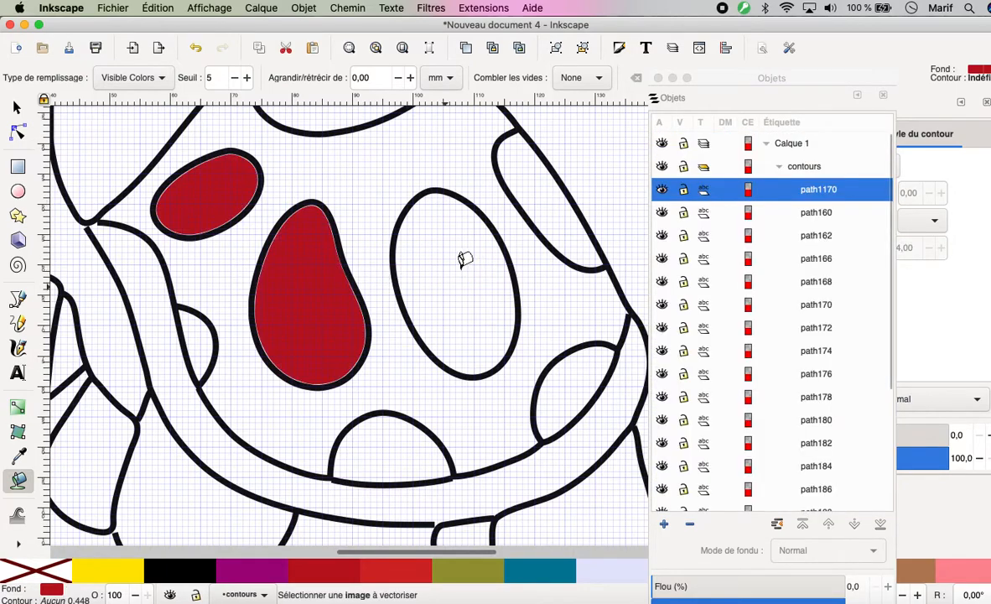
{"action": "left_click", "coordinate": [467, 254]}
{"action": "left_click", "coordinate": [504, 169]}
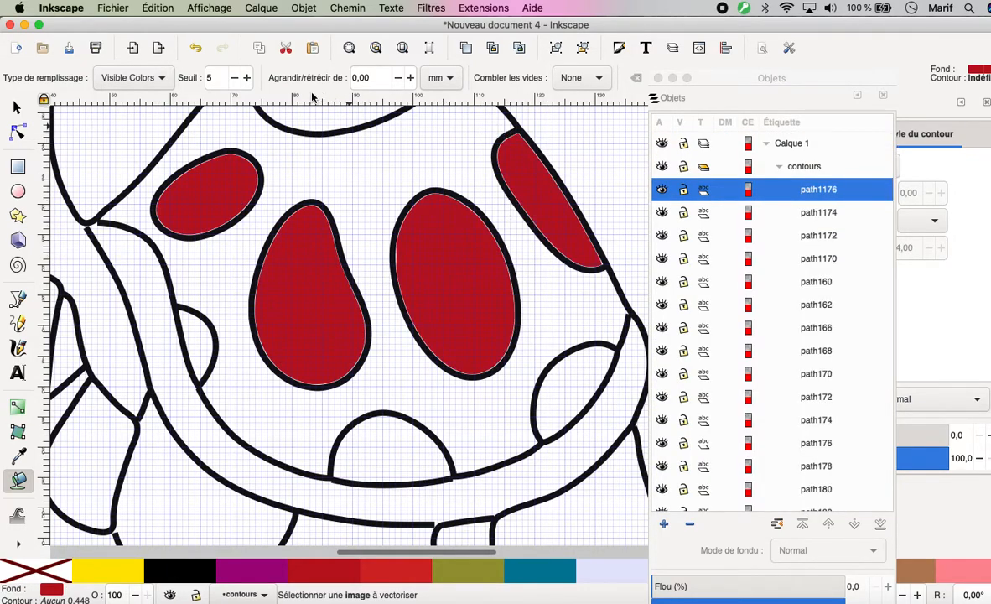
{"action": "left_click", "coordinate": [325, 116]}
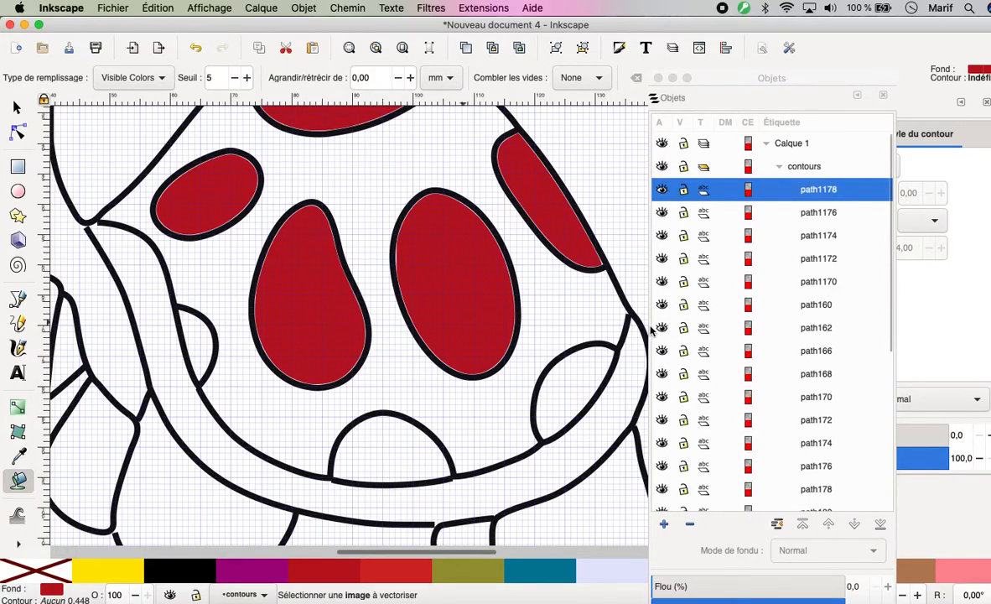
Select every outline path in the "contours" group, from path160 through path156, and set the stroke width to 1.5 mm.
{"action": "left_click", "coordinate": [17, 109]}
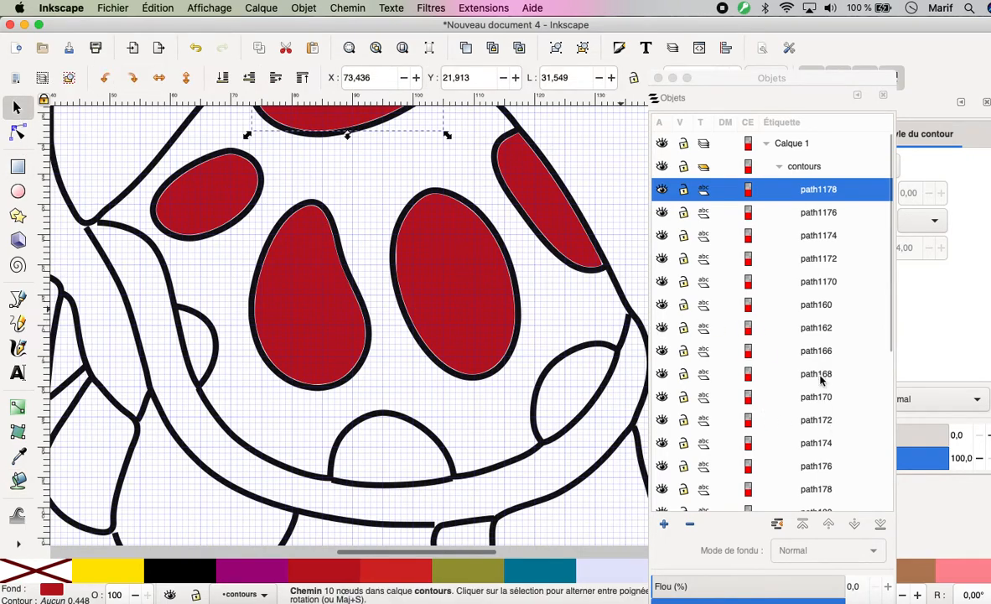
{"action": "left_click", "coordinate": [801, 302]}
{"action": "left_click", "coordinate": [800, 303]}
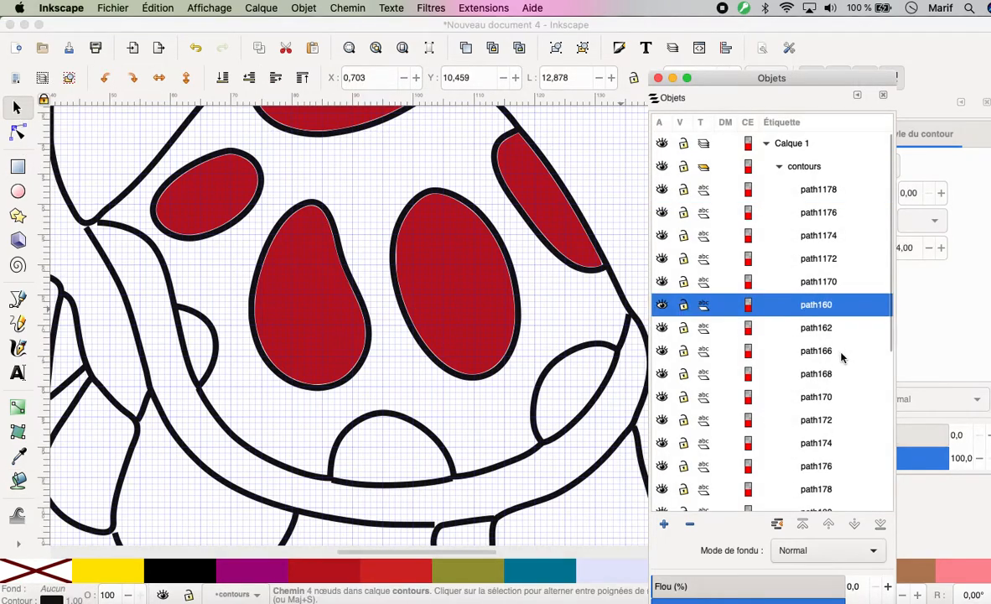
{"action": "scroll", "coordinate": [846, 406], "scroll_direction": "down", "scroll_amount": 2}
{"action": "scroll", "coordinate": [847, 407], "scroll_direction": "down", "scroll_amount": 5}
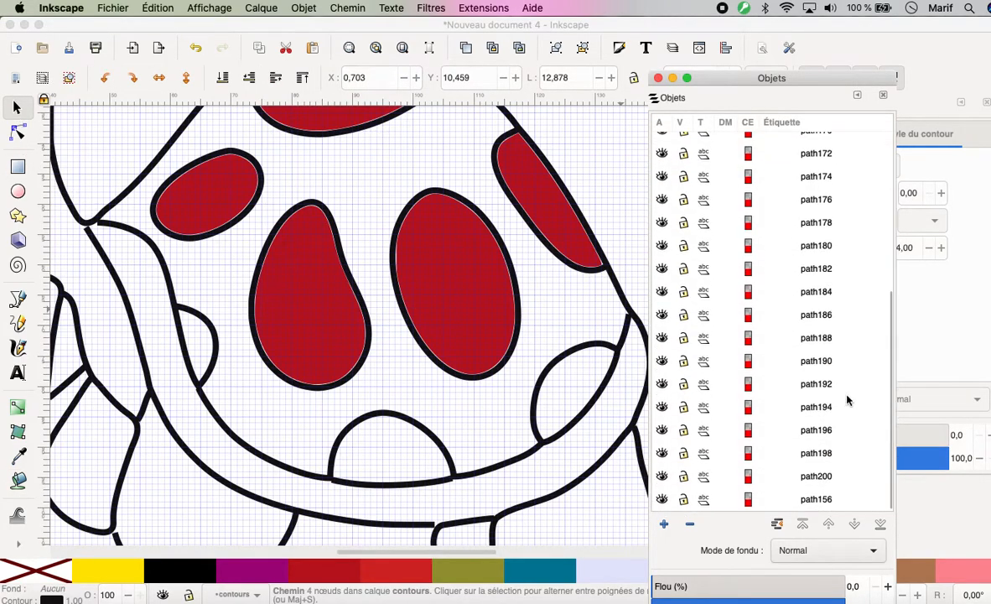
{"action": "left_click", "coordinate": [823, 499], "text": "shift"}
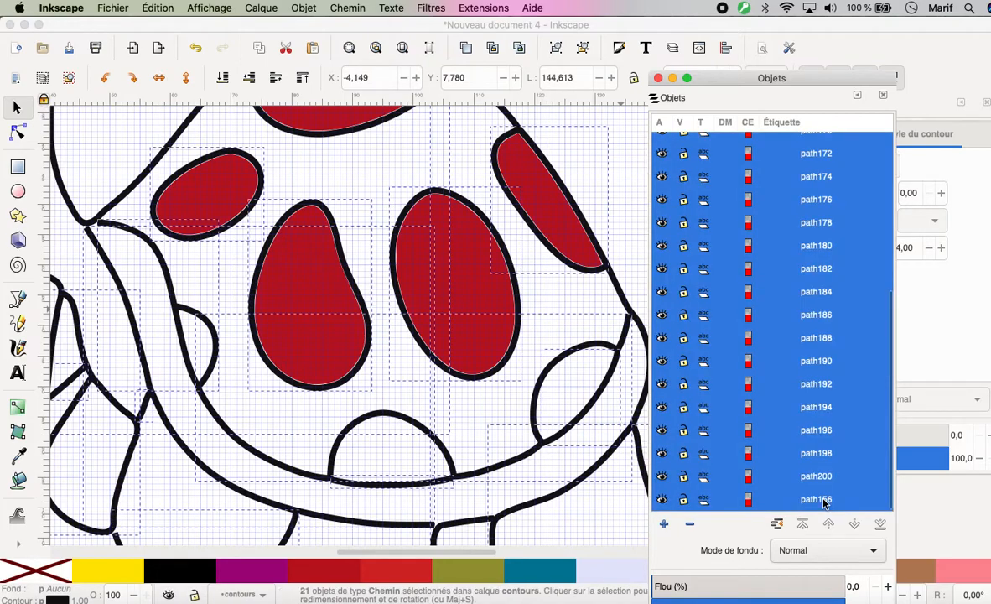
{"action": "right_click", "coordinate": [79, 600]}
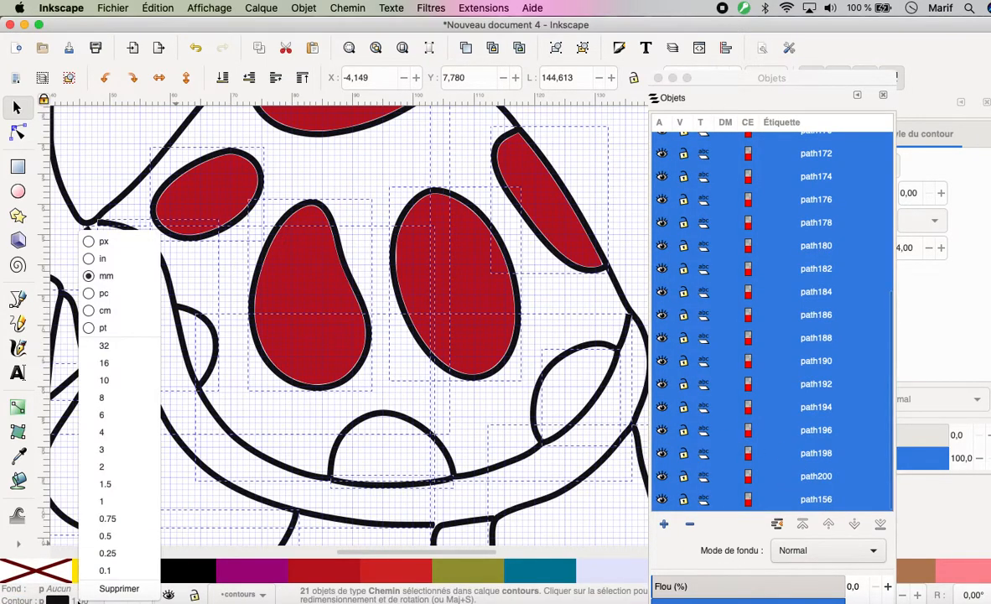
{"action": "left_click", "coordinate": [111, 484]}
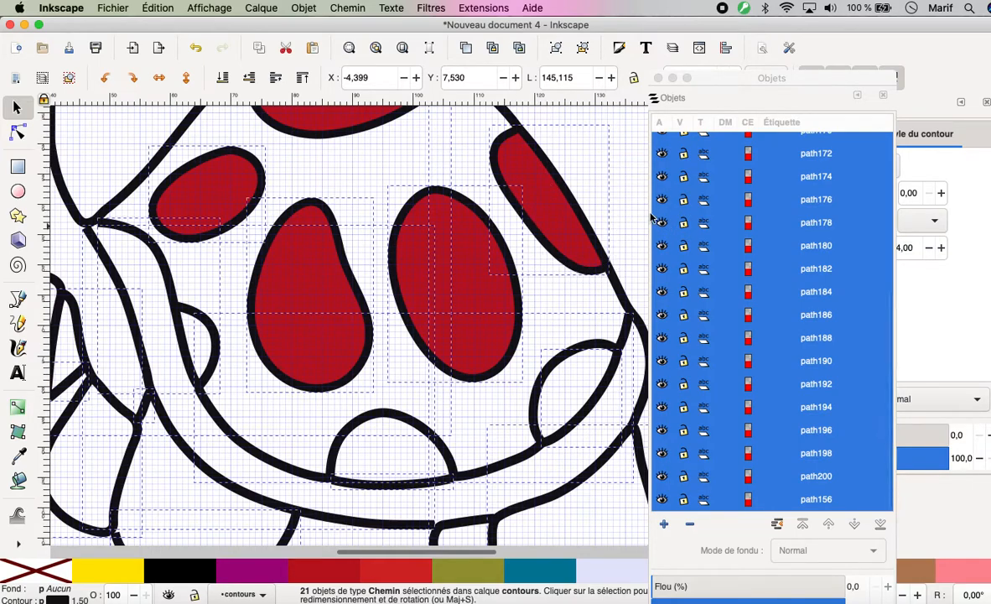
Preview the stitching order of the whole turtle in the Ink/Stitch simulator with nothing selected, and quit the simulator.
{"action": "key", "text": "minus"}
{"action": "key", "text": "minus"}
{"action": "key", "text": "minus"}
{"action": "key", "text": "minus"}
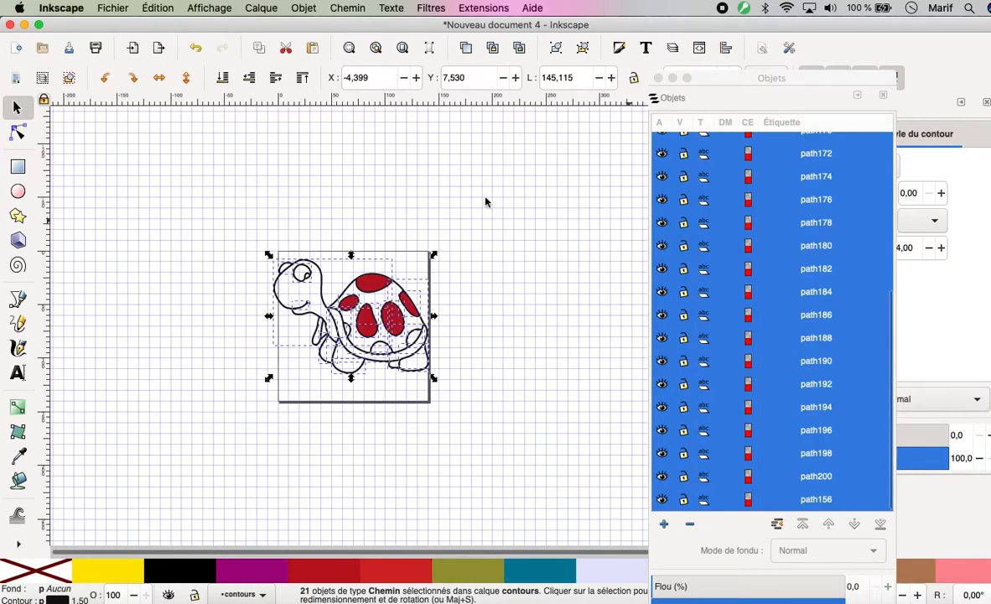
{"action": "left_click", "coordinate": [528, 245]}
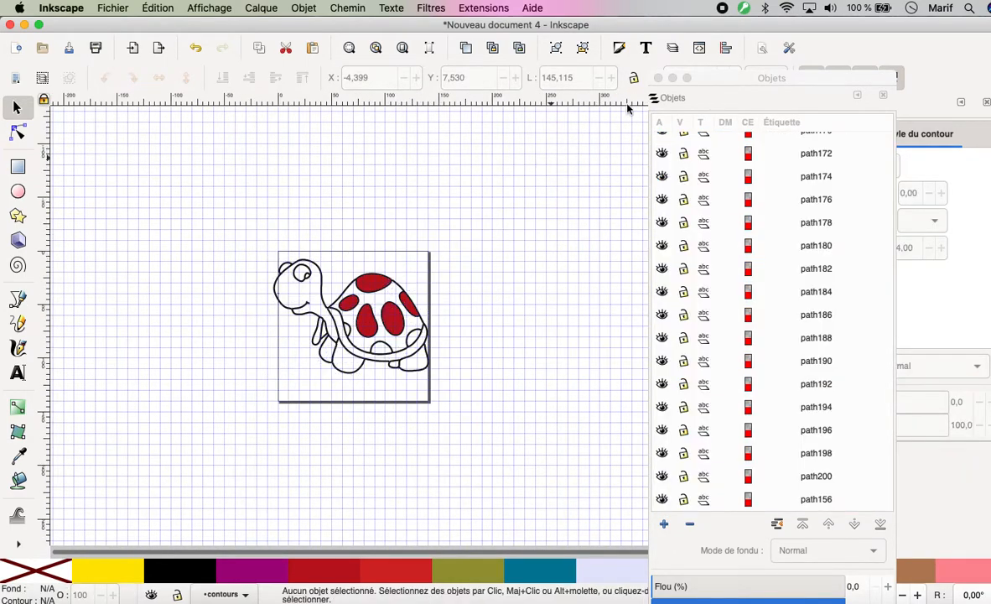
{"action": "left_click", "coordinate": [486, 14]}
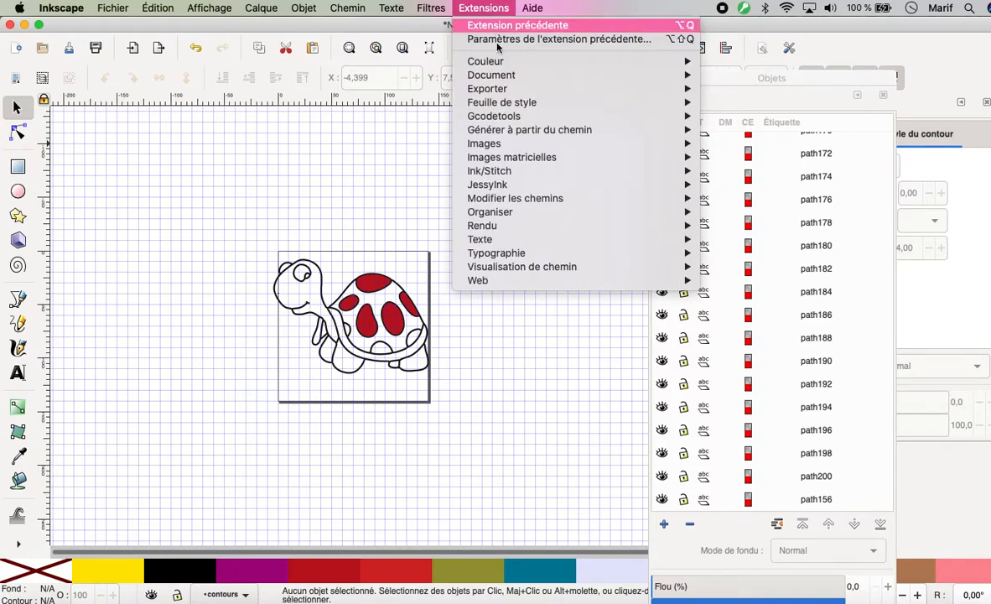
{"action": "mouse_move", "coordinate": [499, 171]}
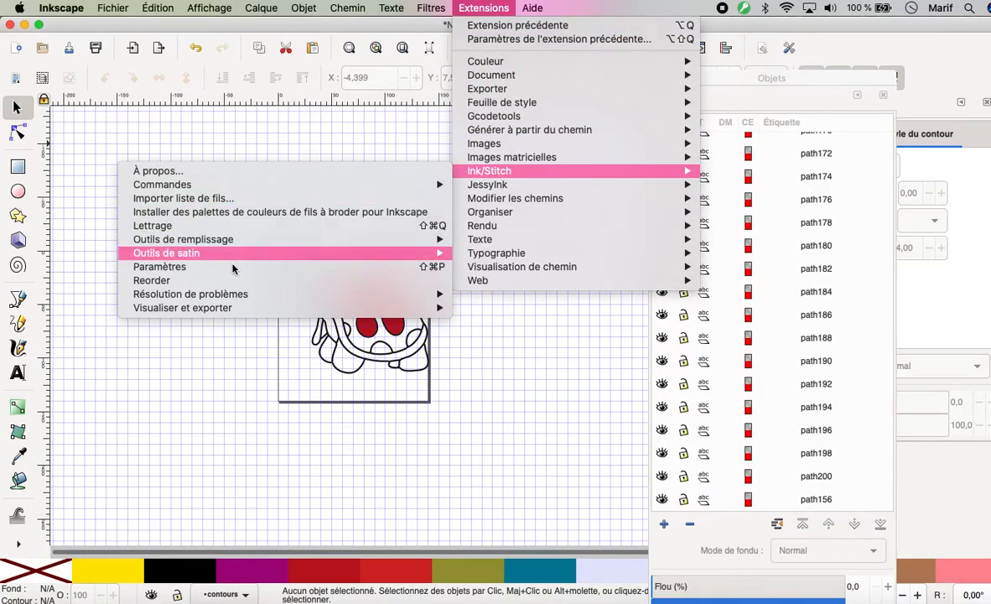
{"action": "mouse_move", "coordinate": [202, 308]}
{"action": "left_click", "coordinate": [503, 349]}
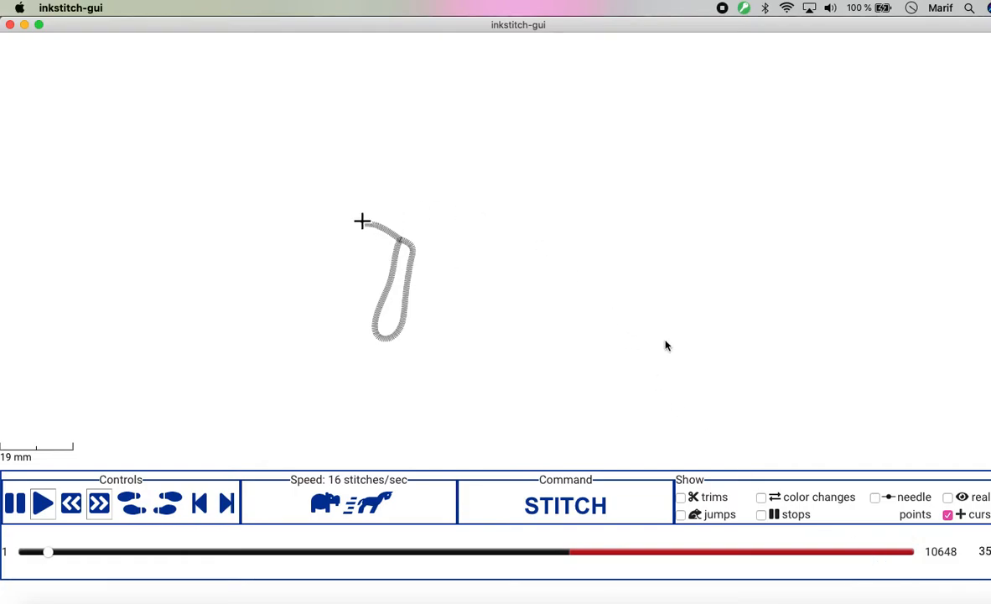
{"action": "right_click", "coordinate": [877, 596]}
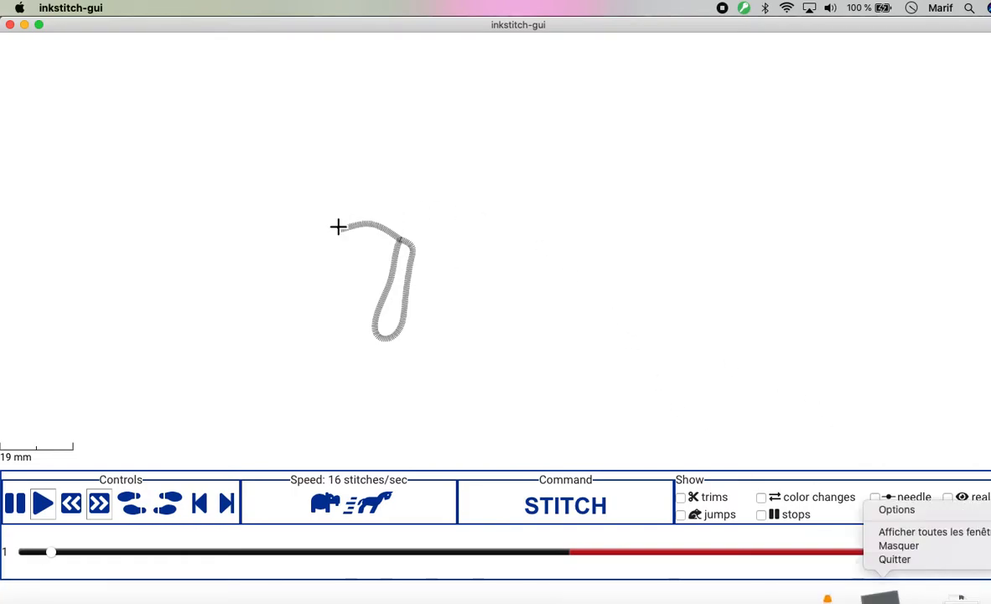
{"action": "left_click", "coordinate": [888, 558]}
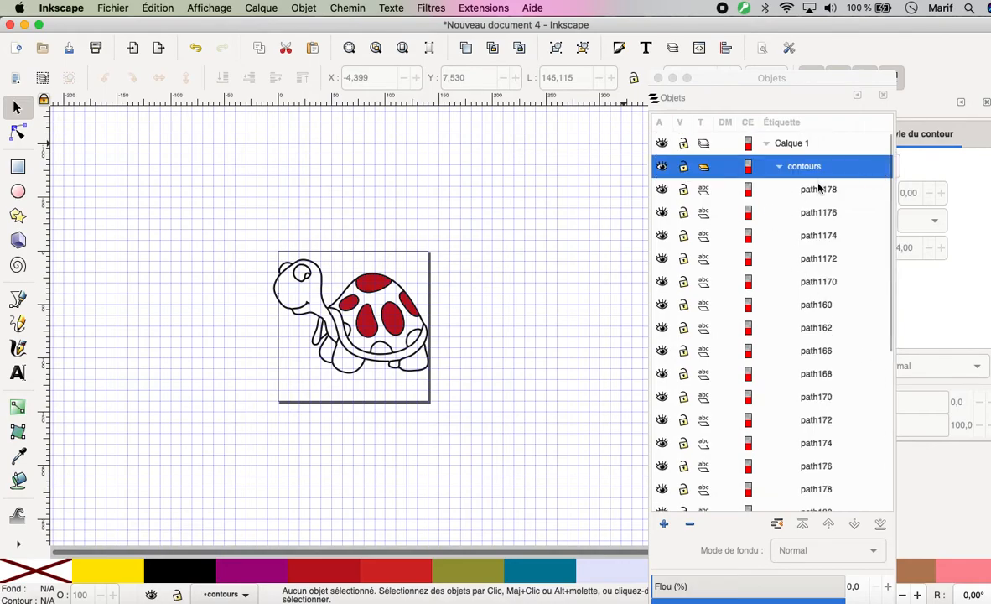
Lower the five red spot fills, path1178 through path1170, to the very bottom of the "contours" group, beneath the outlines.
{"action": "left_click", "coordinate": [818, 190]}
{"action": "left_click", "coordinate": [807, 284], "text": "shift"}
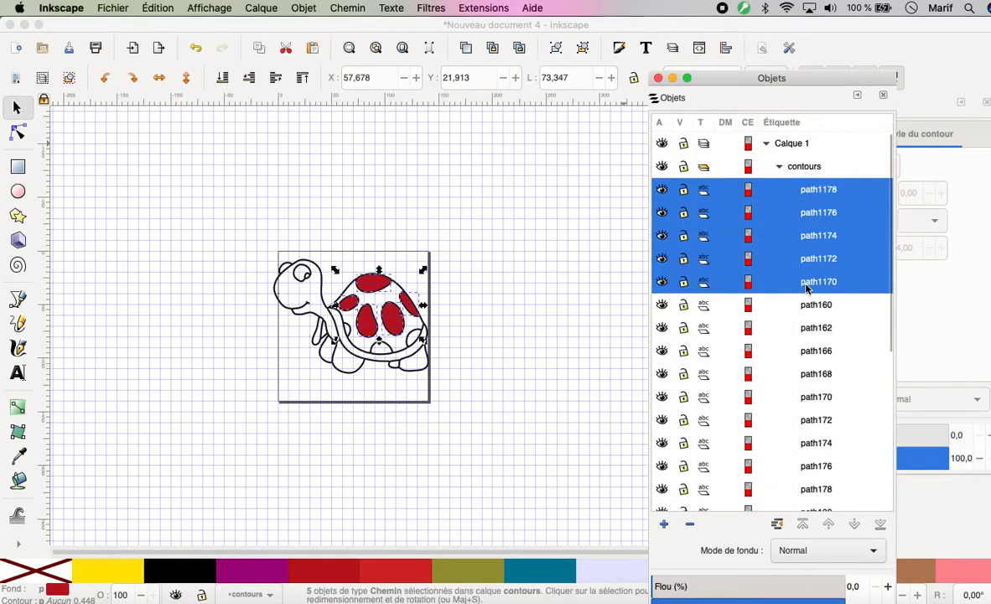
{"action": "left_click", "coordinate": [878, 525]}
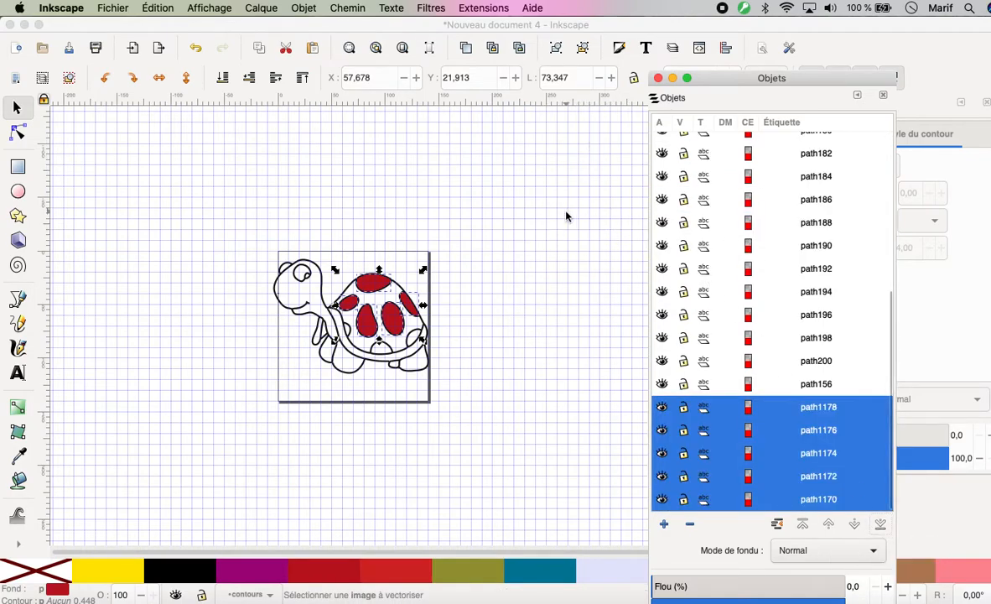
Simulate the whole reordered design in Ink/Stitch, speeding the playback up to 4096 stitches/sec, and quit the simulator.
{"action": "left_click", "coordinate": [474, 9]}
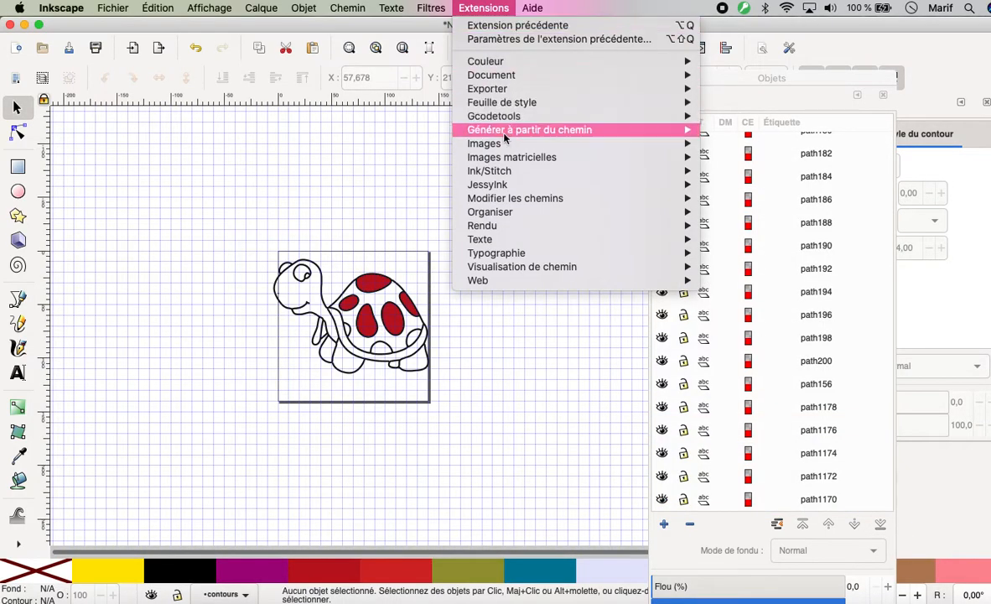
{"action": "mouse_move", "coordinate": [503, 171]}
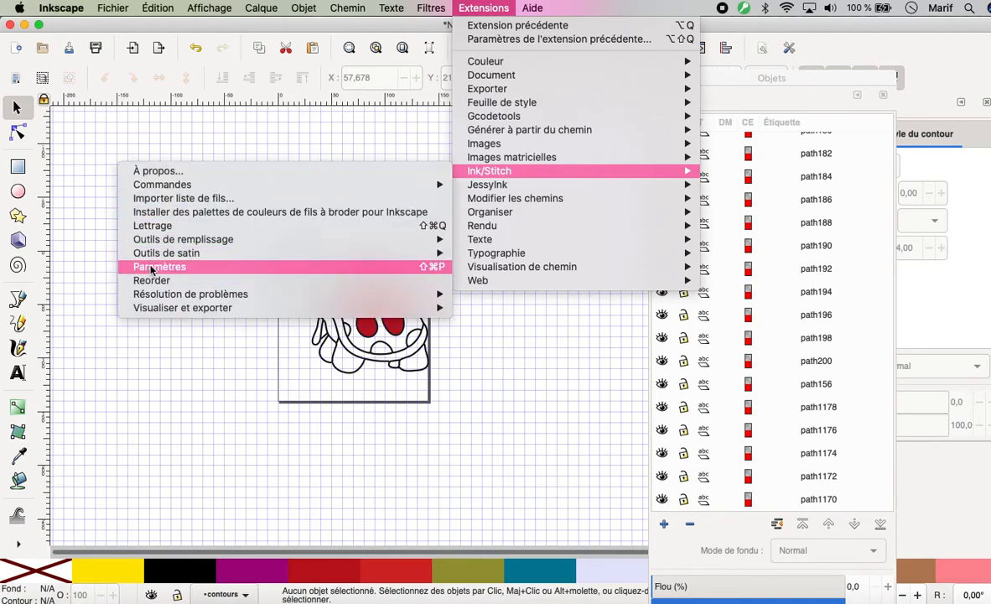
{"action": "mouse_move", "coordinate": [177, 310]}
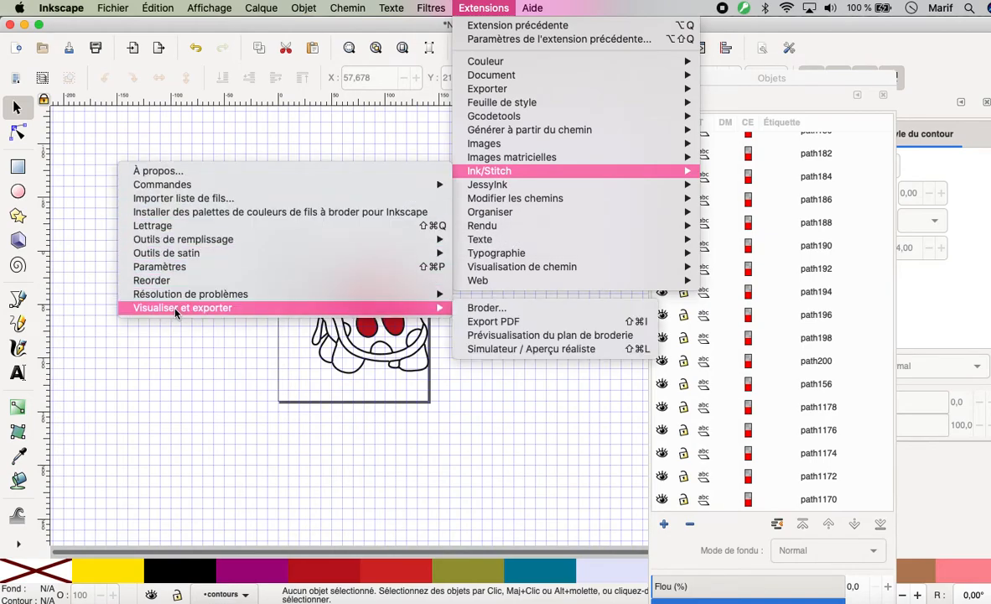
{"action": "left_click", "coordinate": [464, 347]}
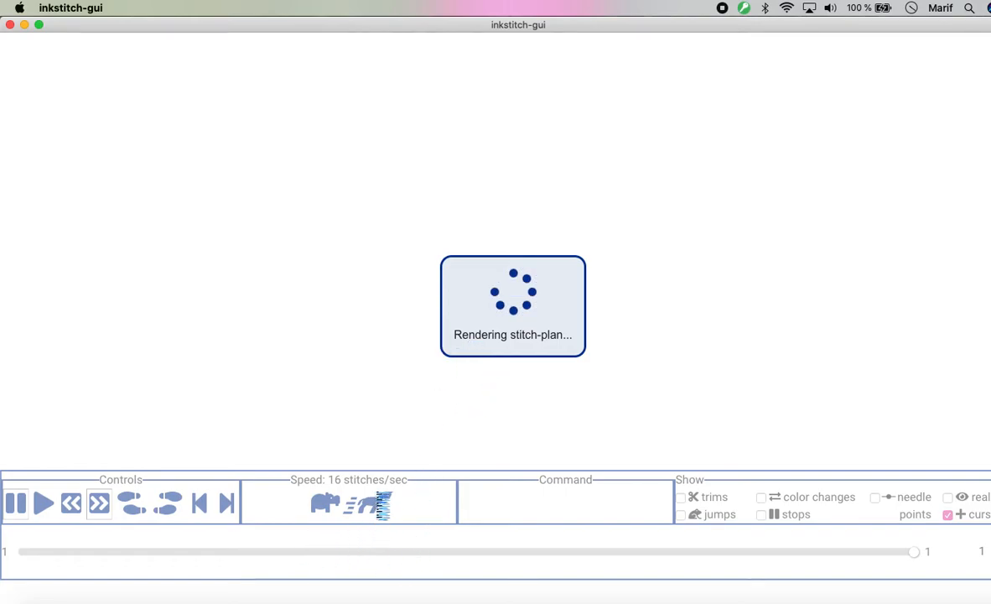
{"action": "left_click", "coordinate": [372, 504]}
{"action": "left_click", "coordinate": [372, 504]}
{"action": "left_click", "coordinate": [371, 504]}
{"action": "left_click", "coordinate": [372, 504]}
{"action": "left_click", "coordinate": [371, 504]}
{"action": "left_click", "coordinate": [372, 504]}
{"action": "left_click", "coordinate": [371, 504]}
{"action": "left_click", "coordinate": [372, 504]}
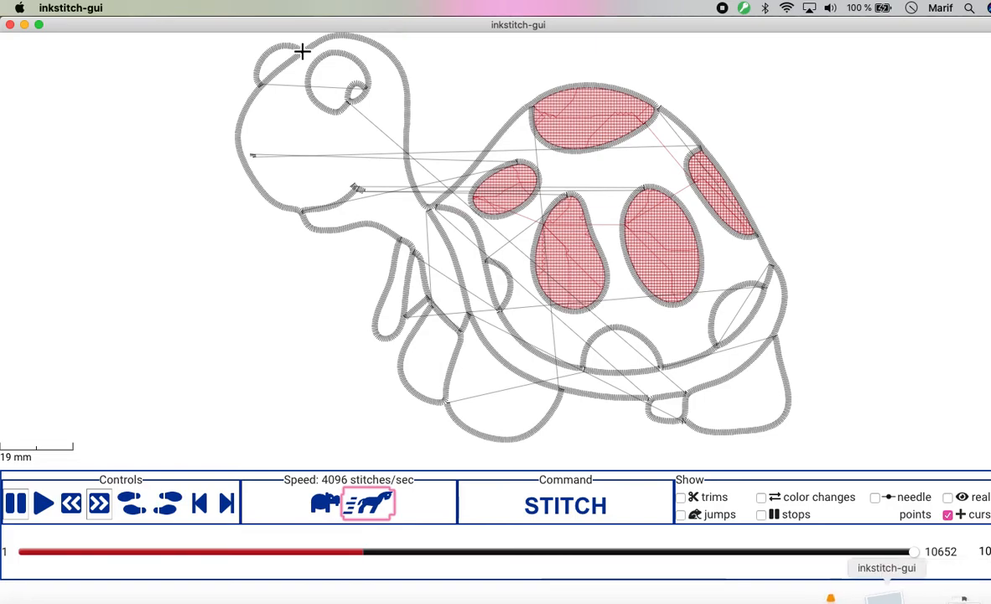
{"action": "right_click", "coordinate": [889, 597]}
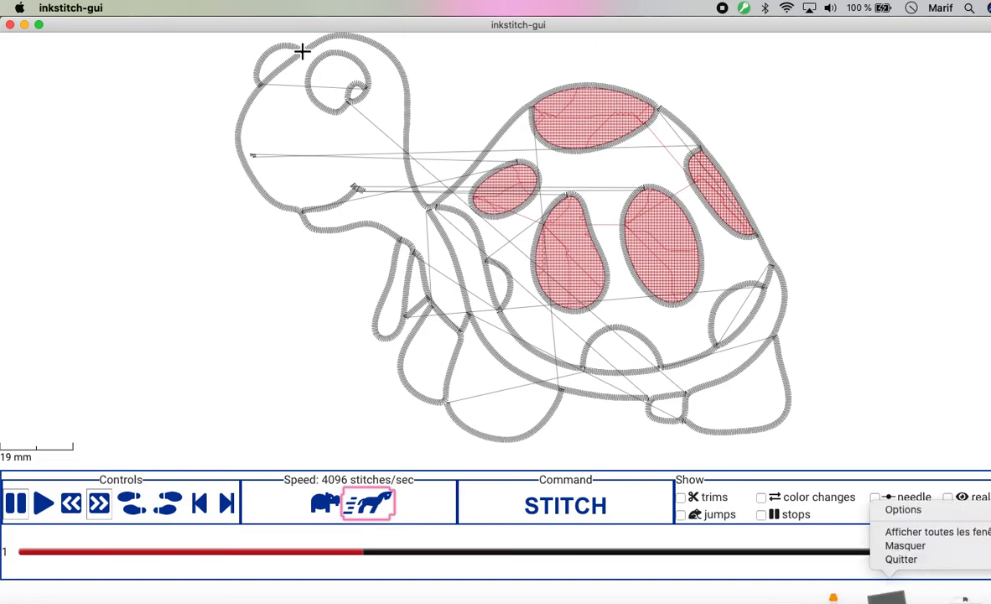
{"action": "left_click", "coordinate": [920, 560]}
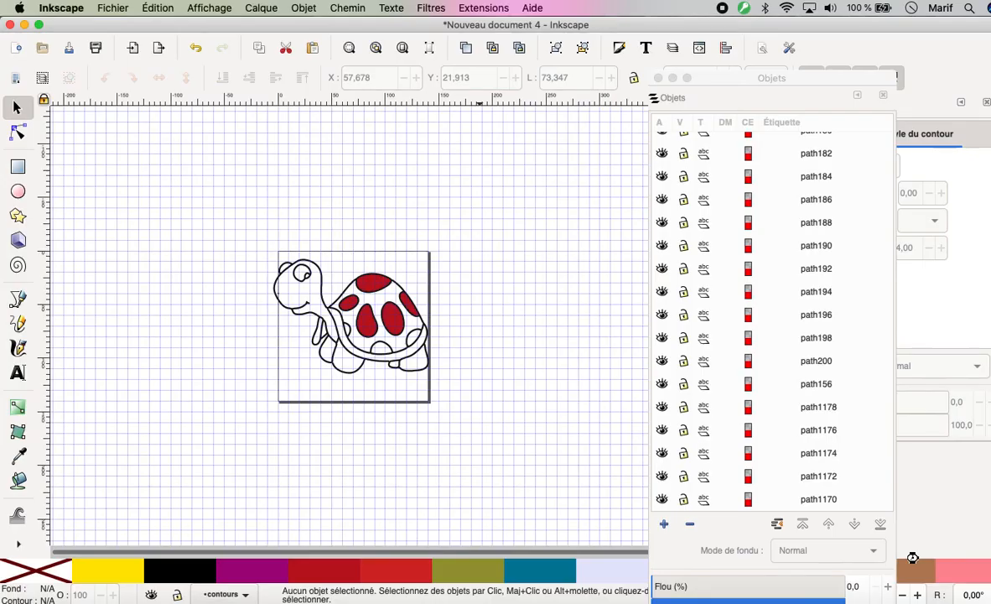